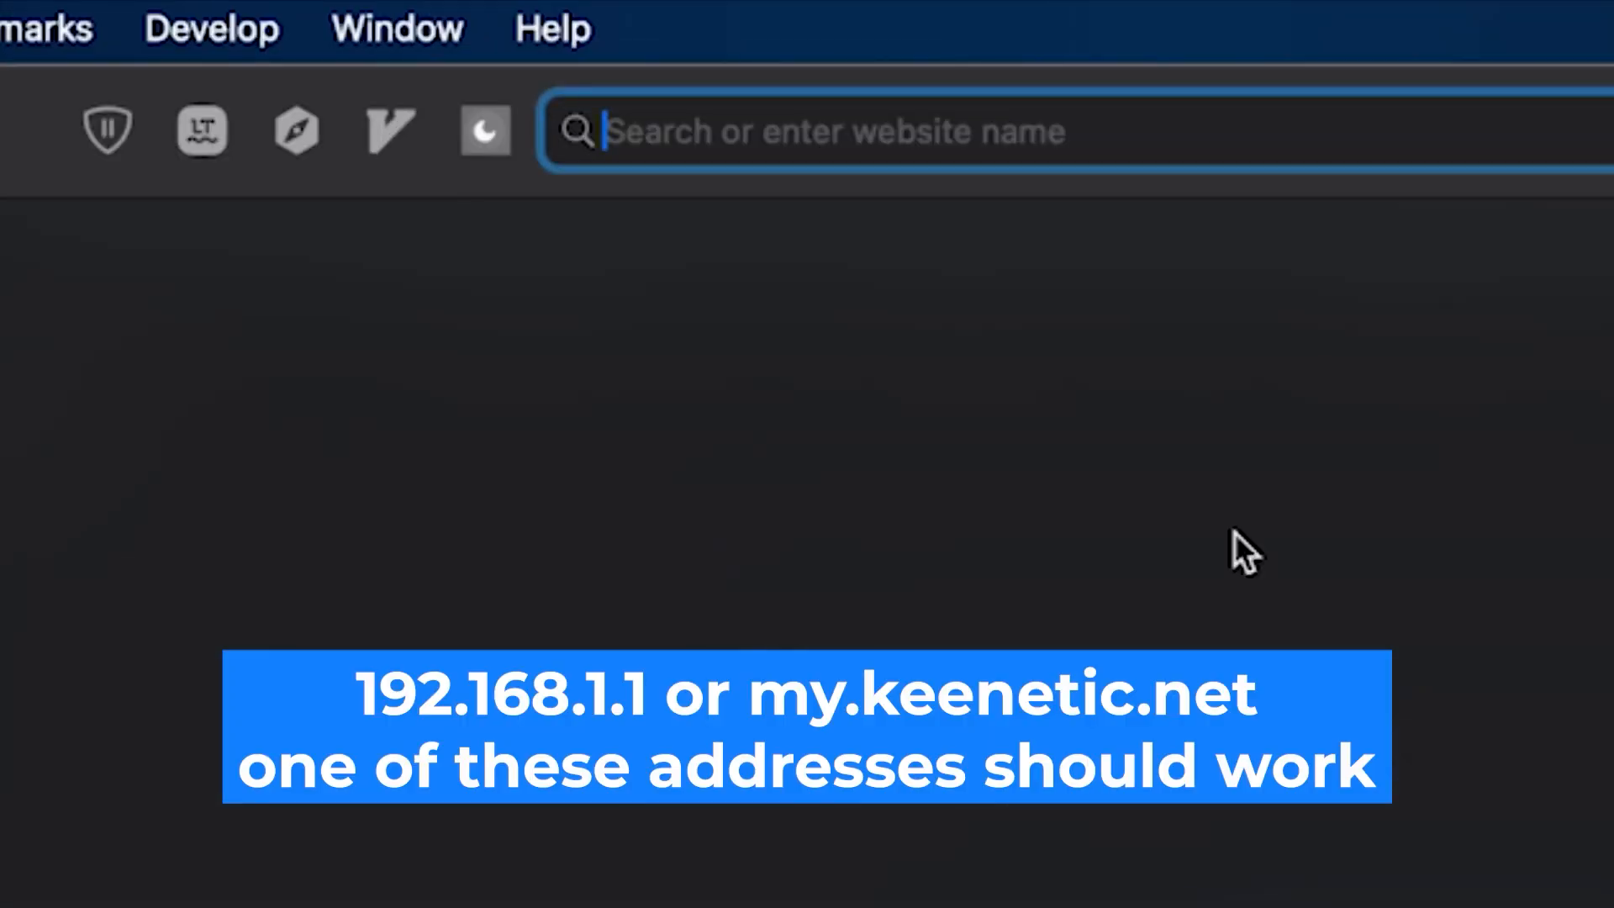
Load the router's web interface at 192.168.1.1 in Safari.
left_click(1016, 128)
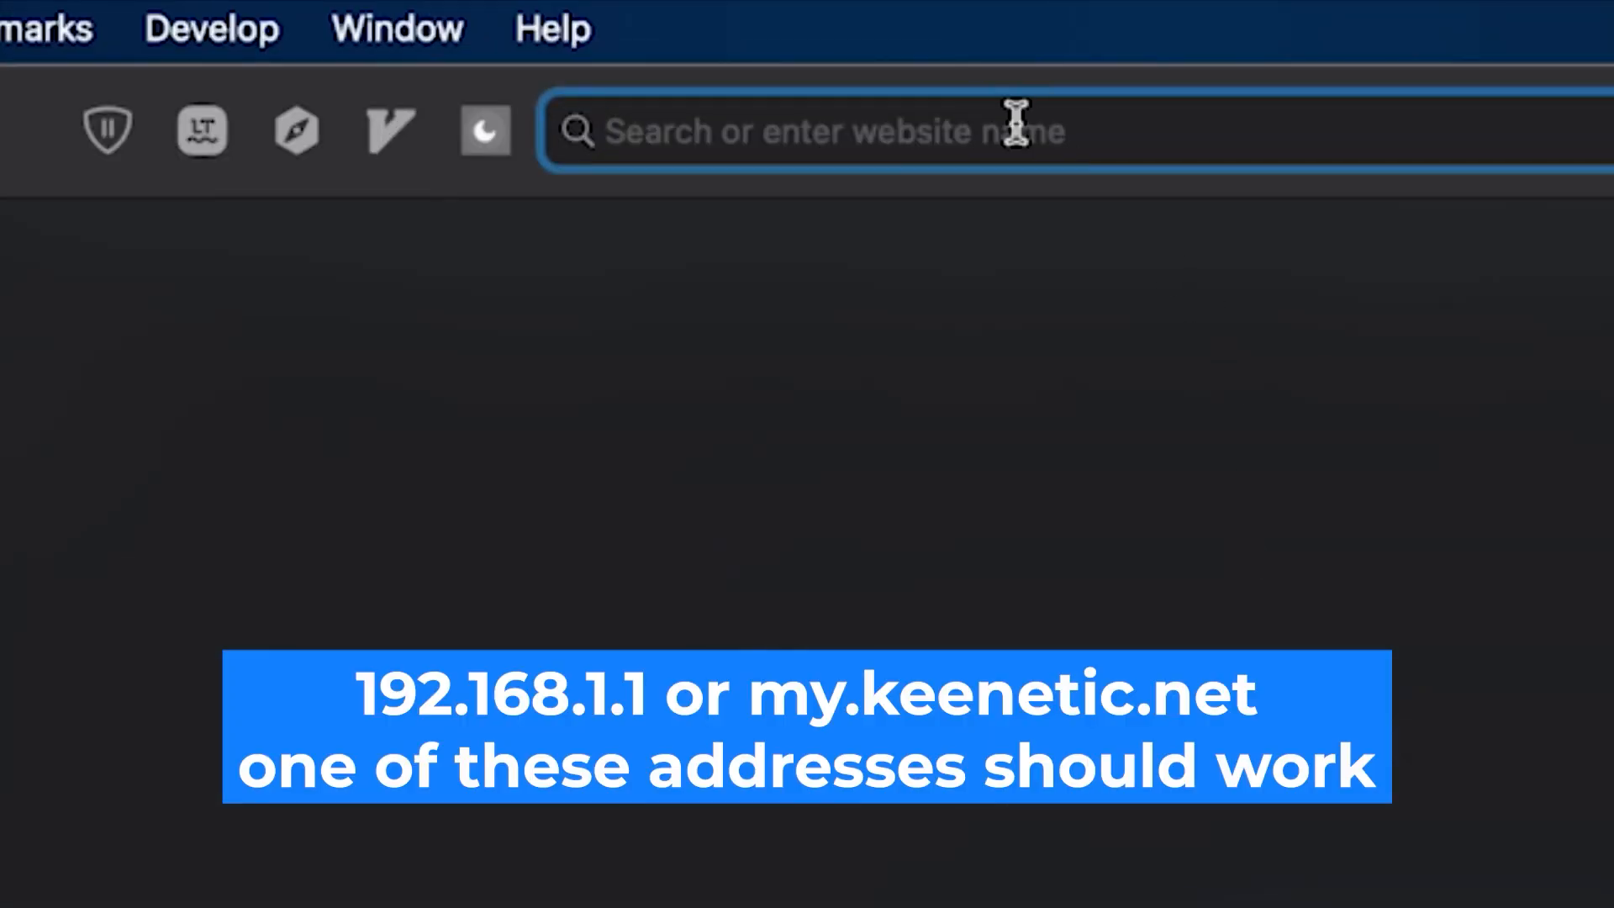
type("192.168.1.1")
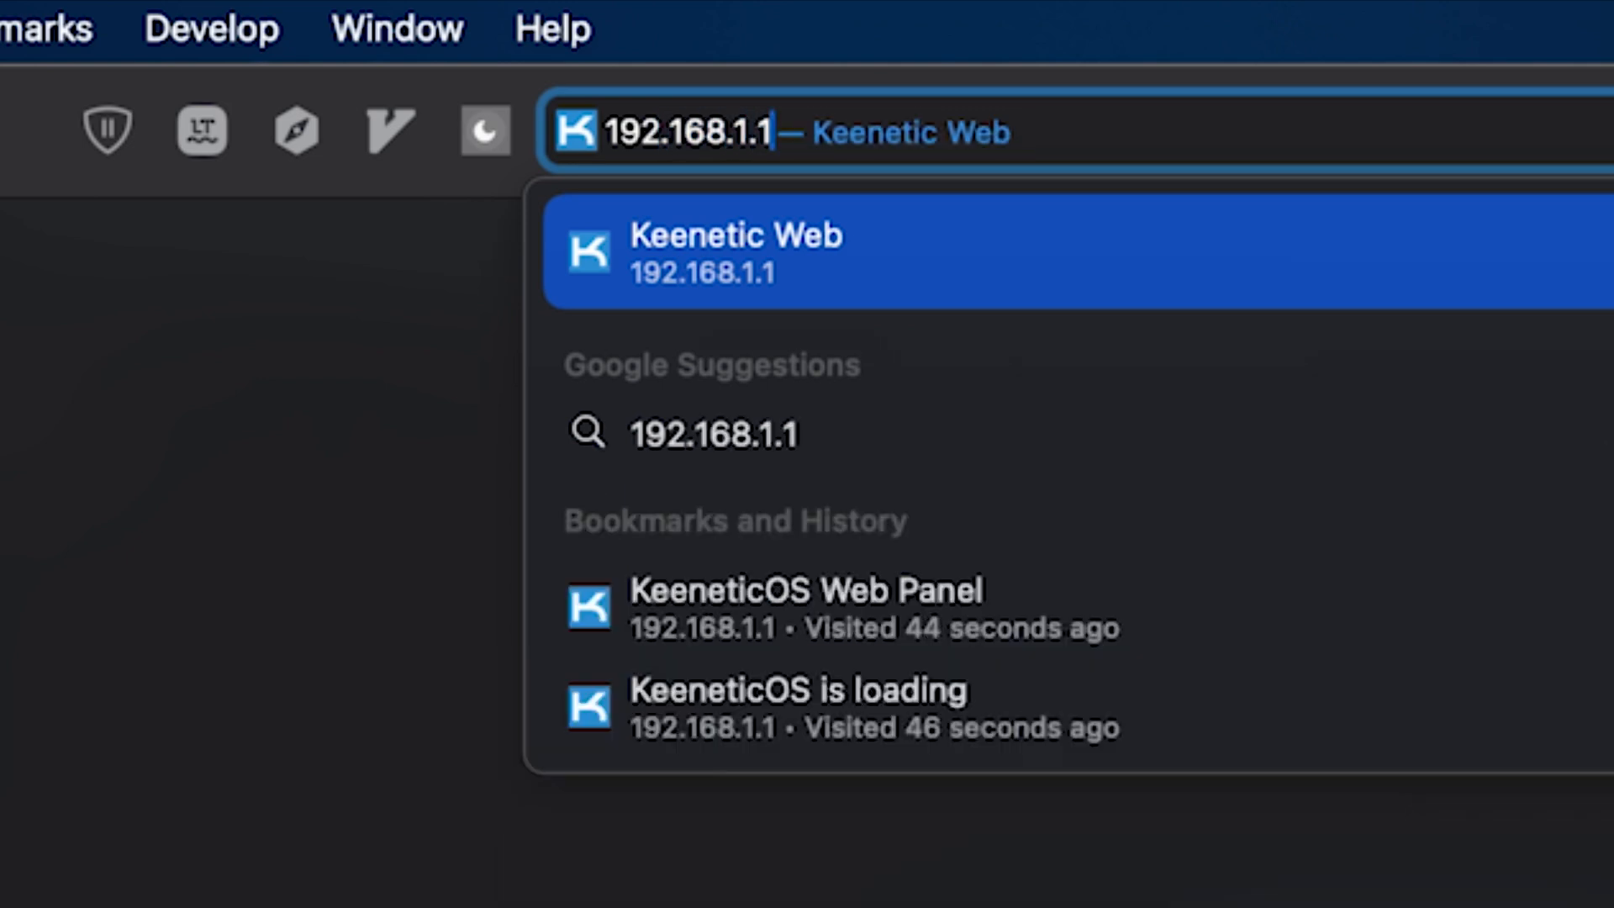
key("Return")
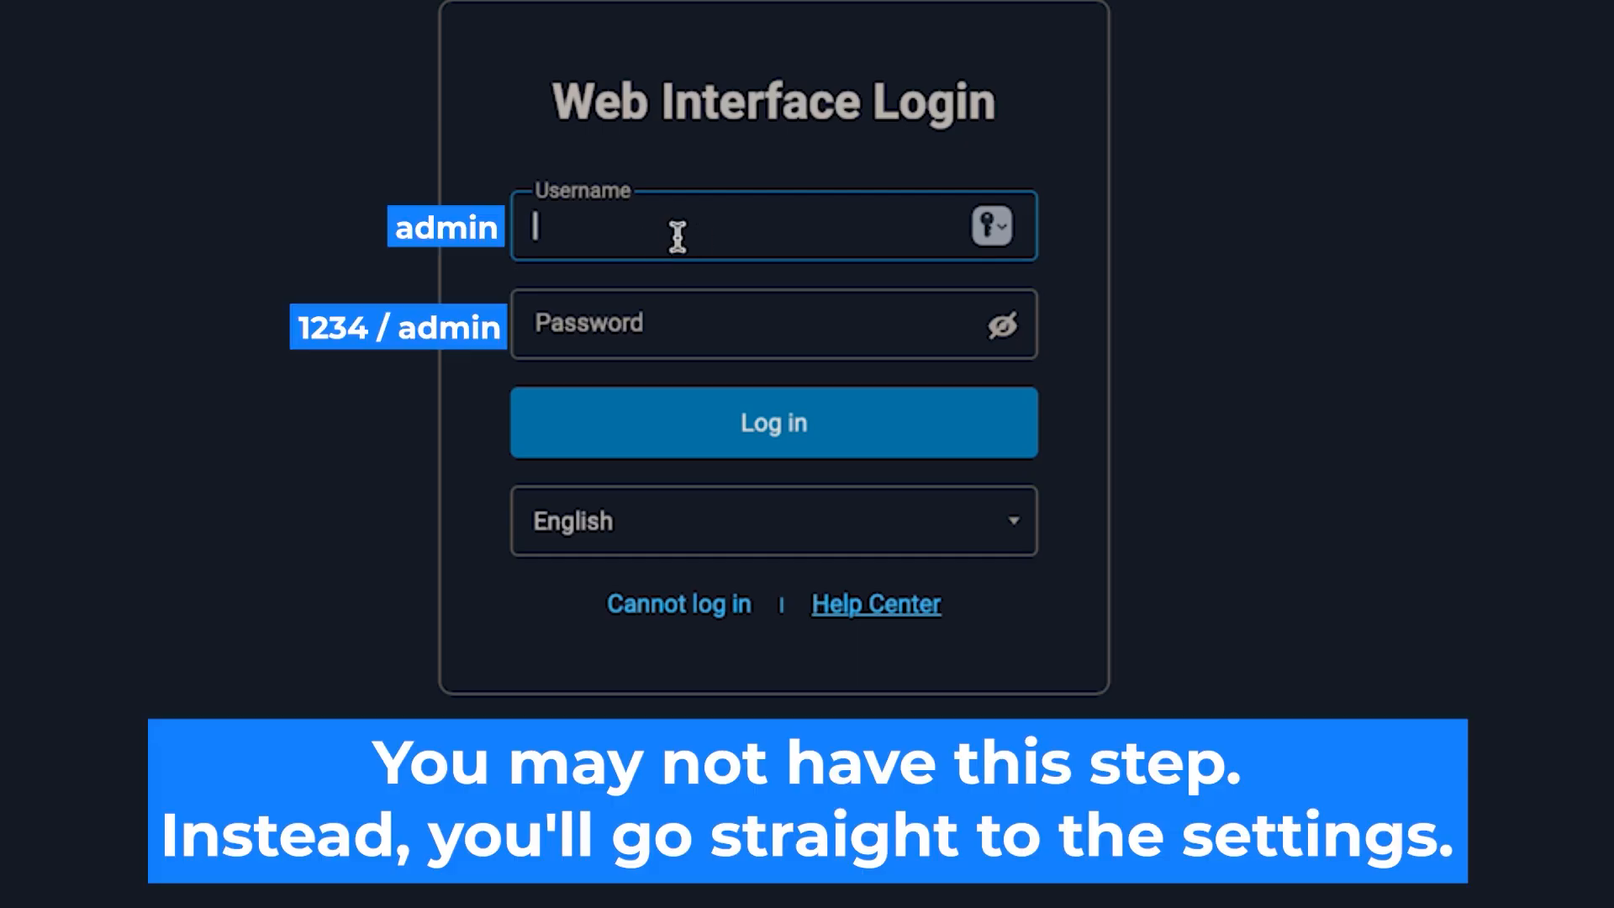
Enter admin as the username and type the admin password on the login form.
type("admin")
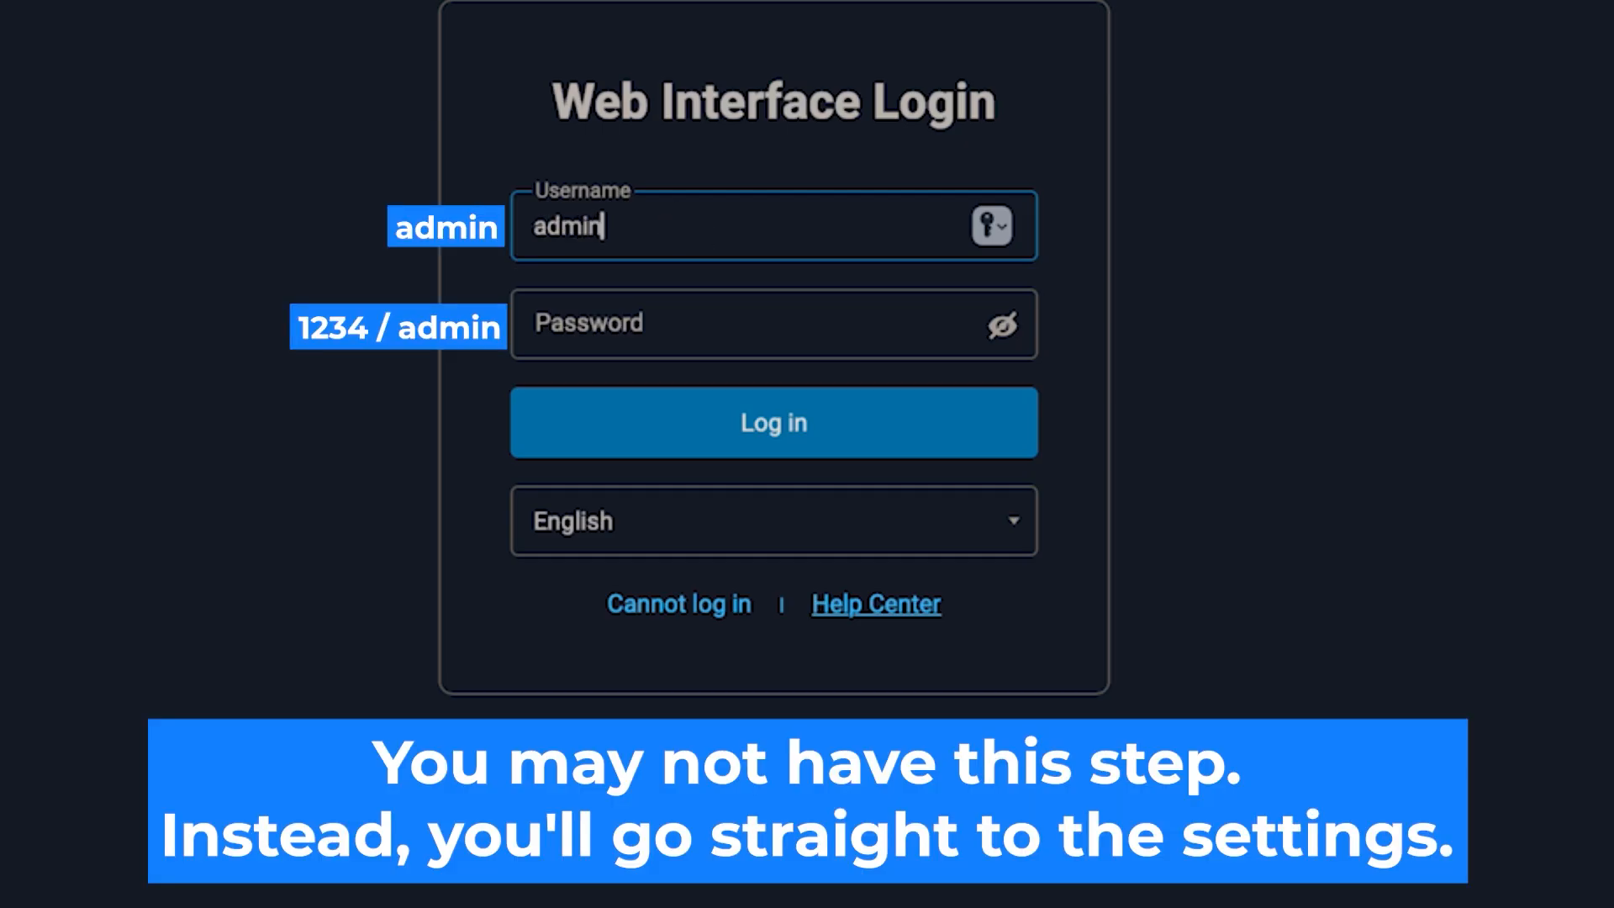
left_click(800, 347)
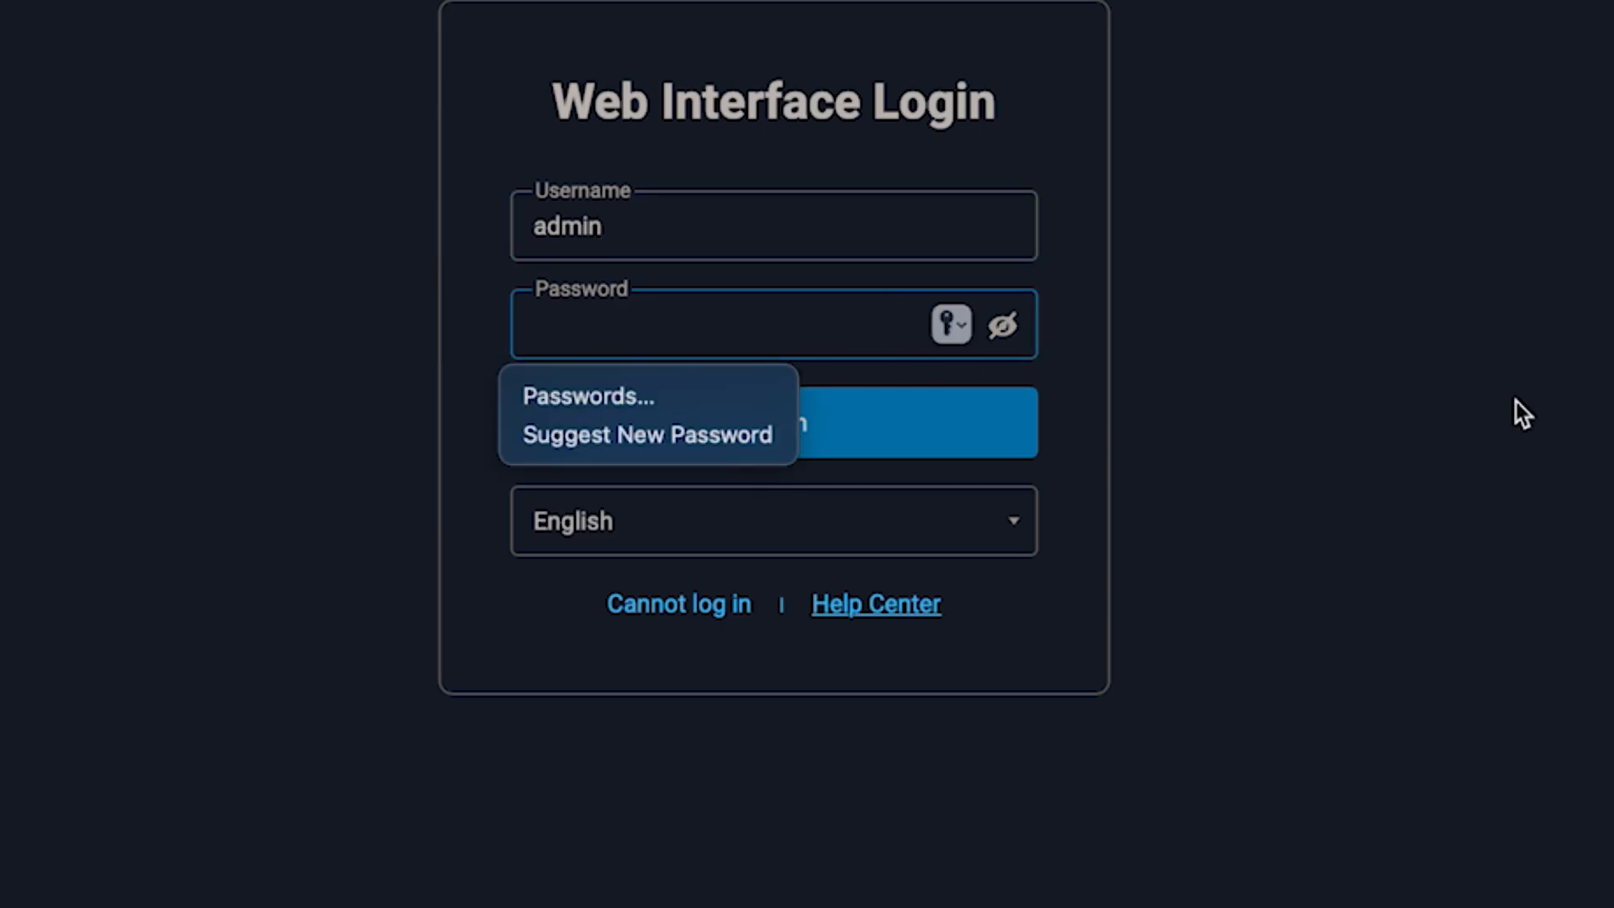
type("••••••••")
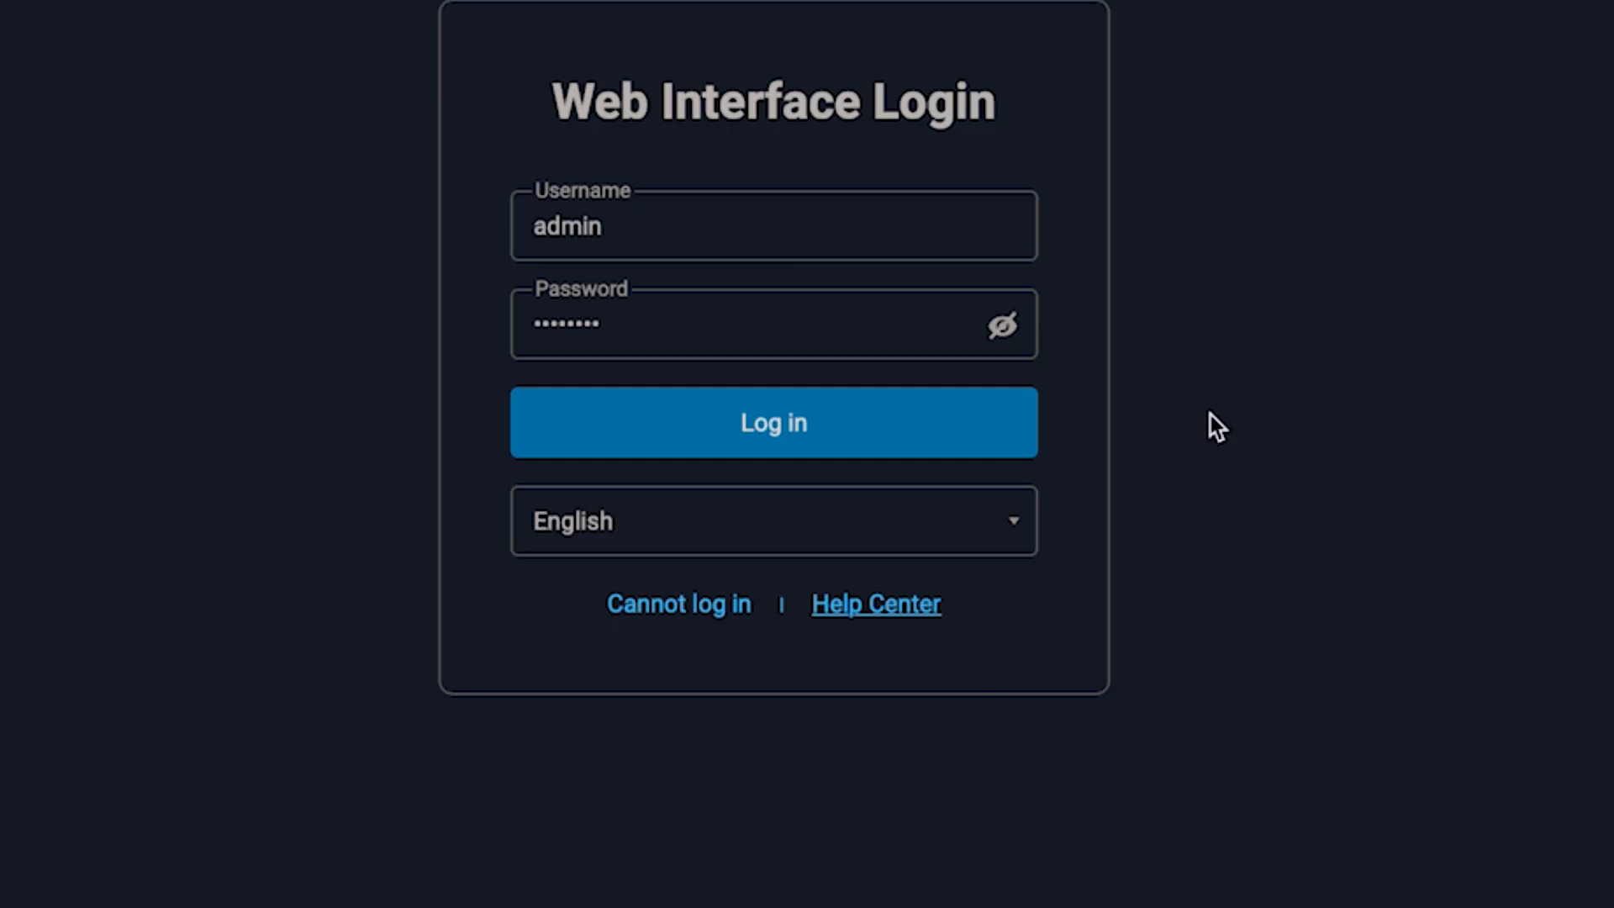
Log in as admin, re-entering the password after the first attempt is rejected.
left_click(804, 420)
left_click(803, 420)
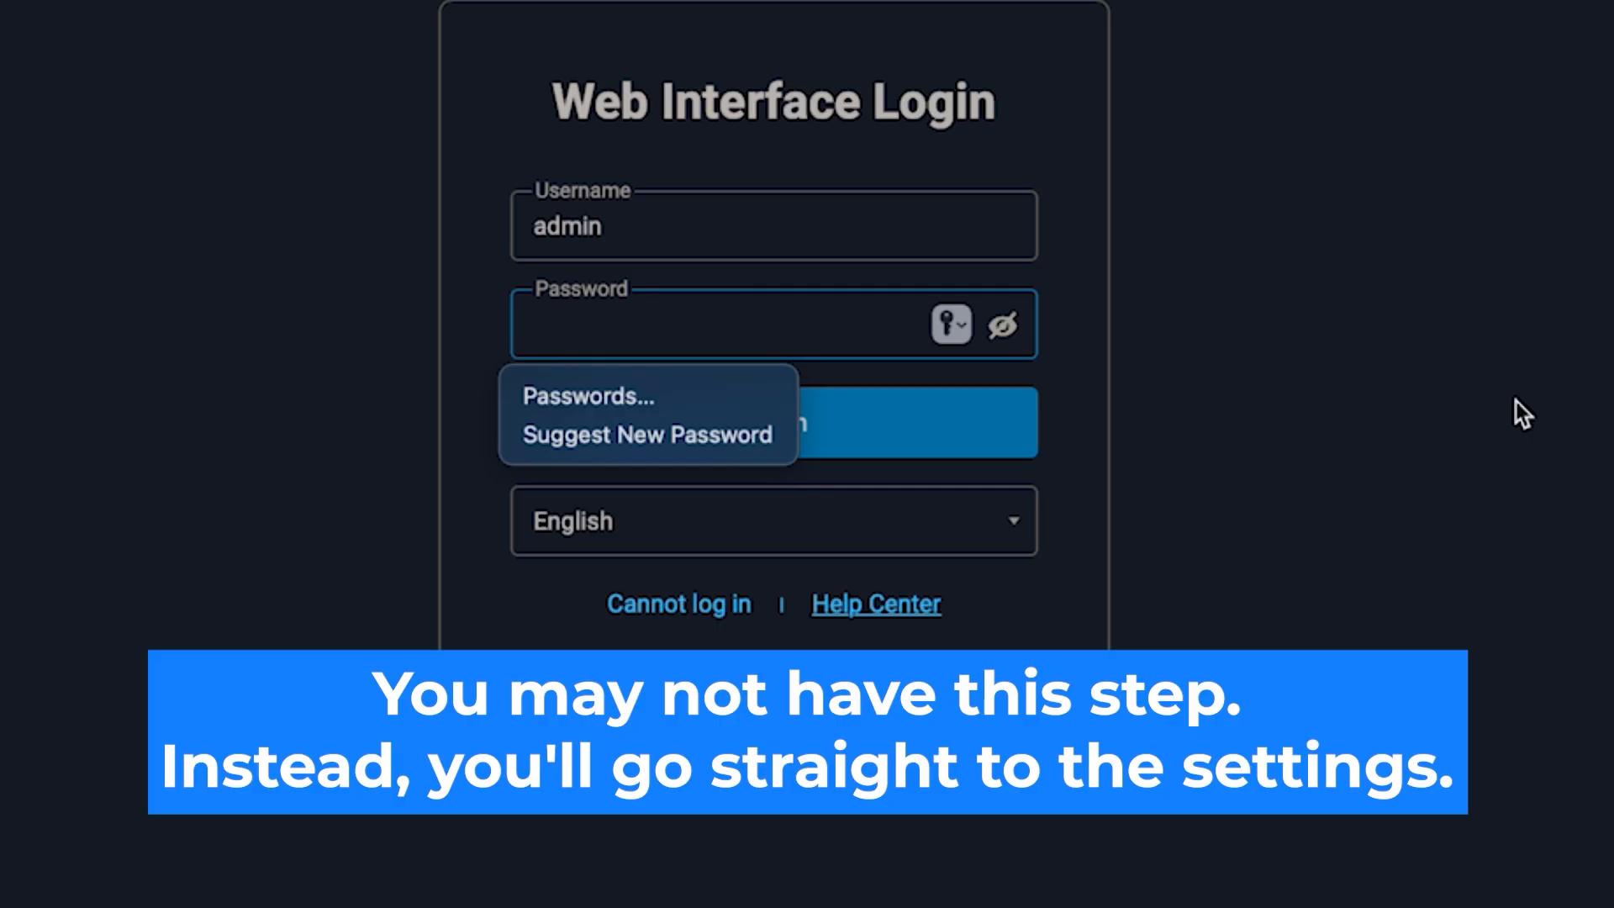
type("admin")
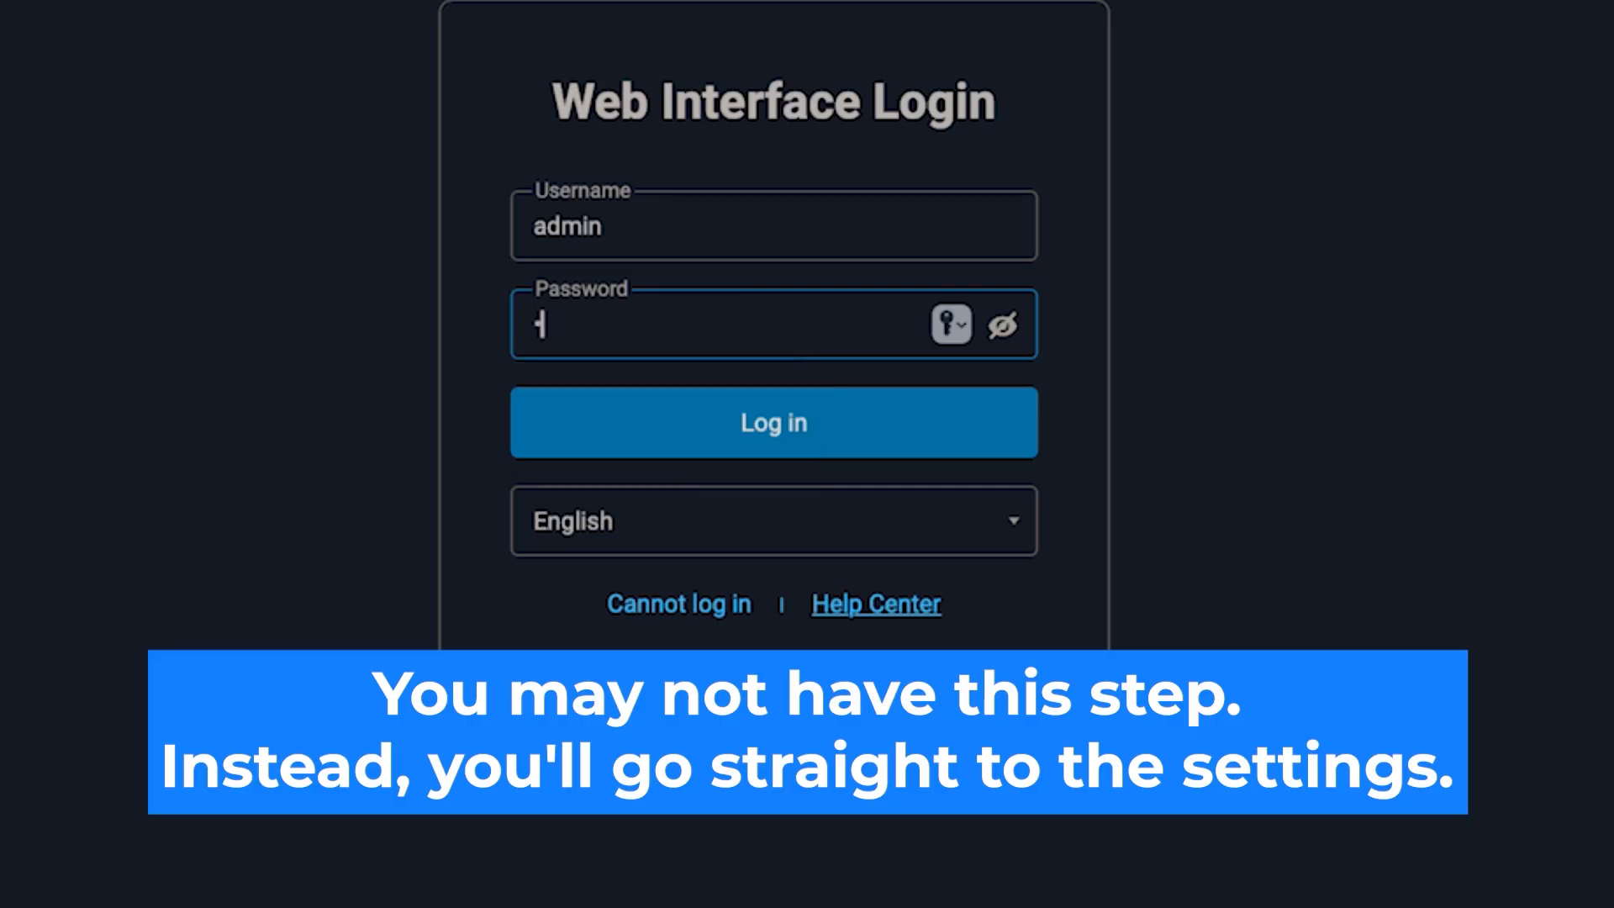
type("123")
key("Return")
left_click(794, 420)
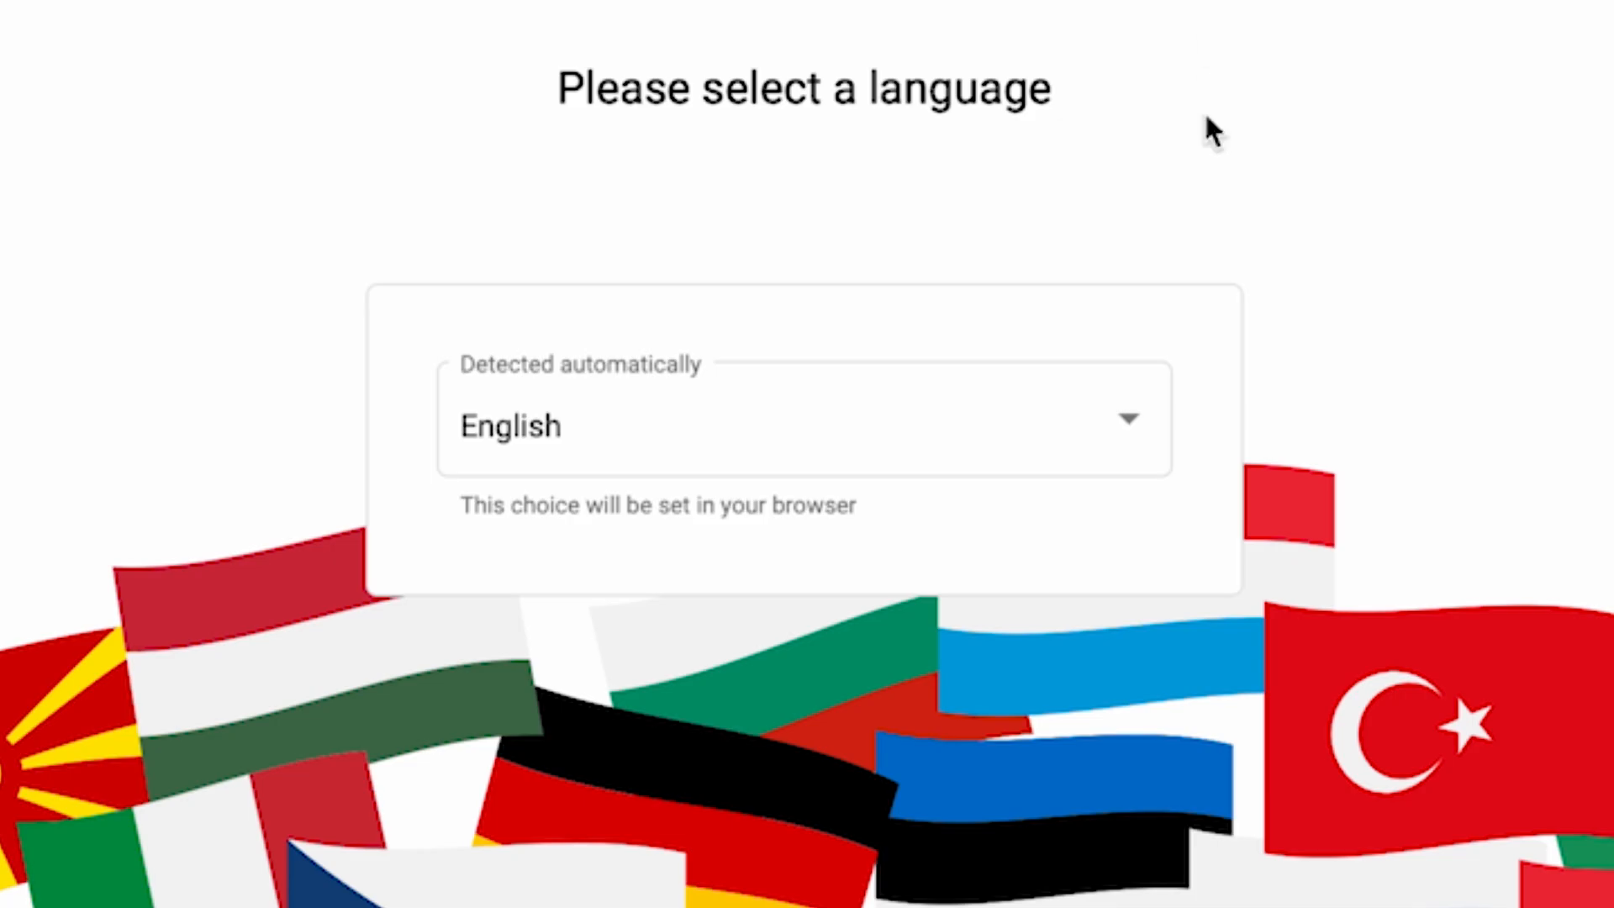
Keep English as the interface language and launch the setup wizard.
left_click(1122, 432)
scroll(1020, 731, "down", 5)
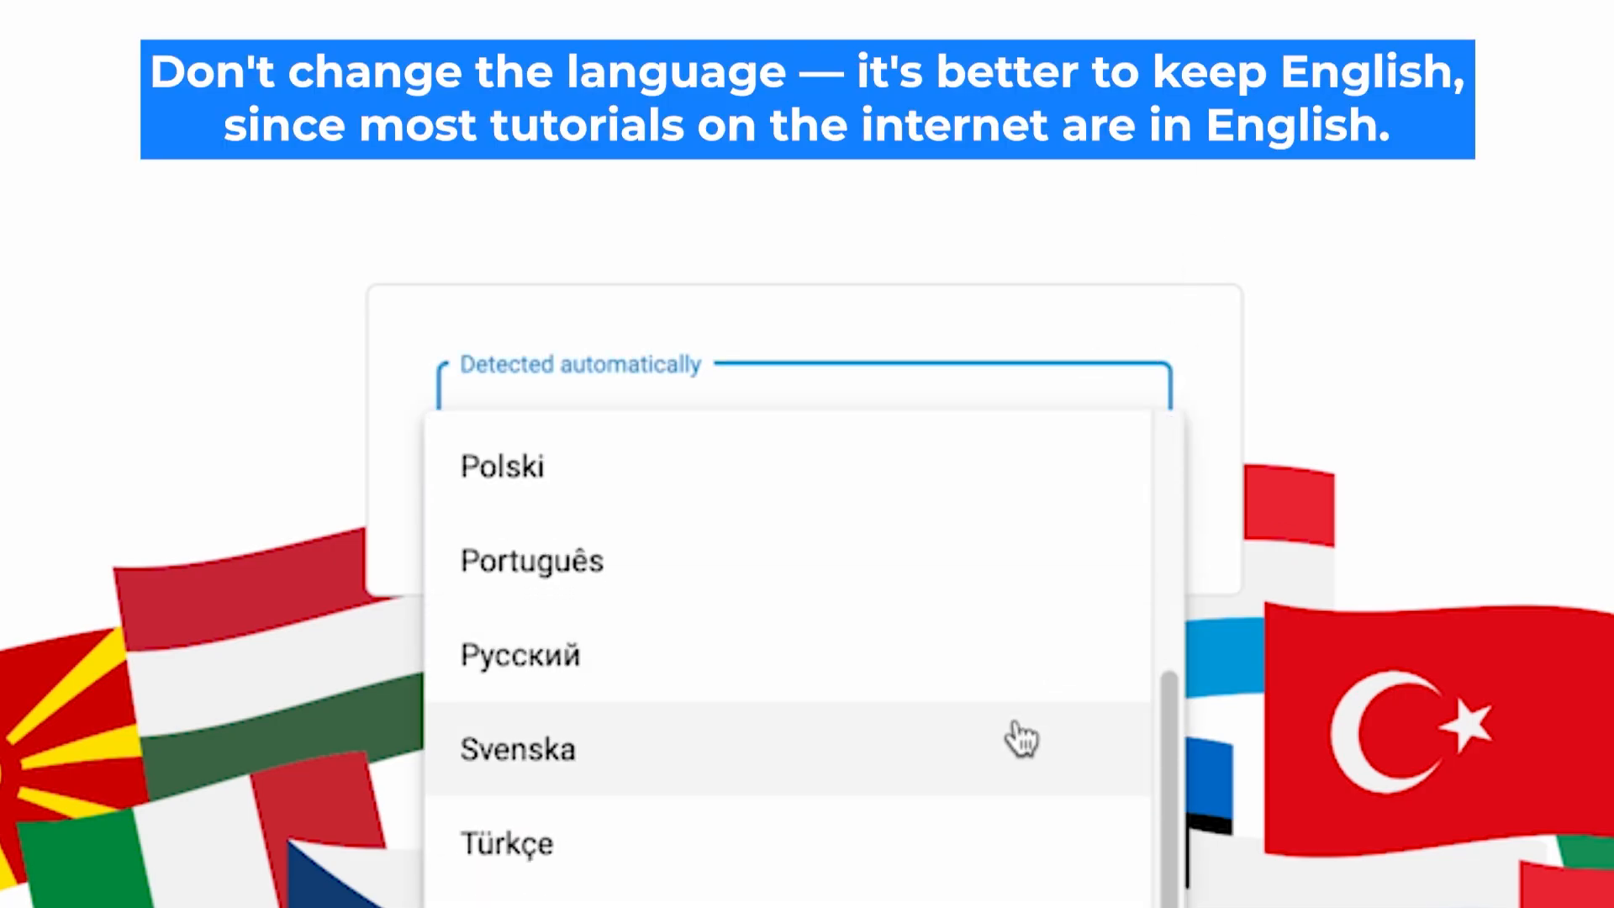
scroll(1026, 891, "up", 5)
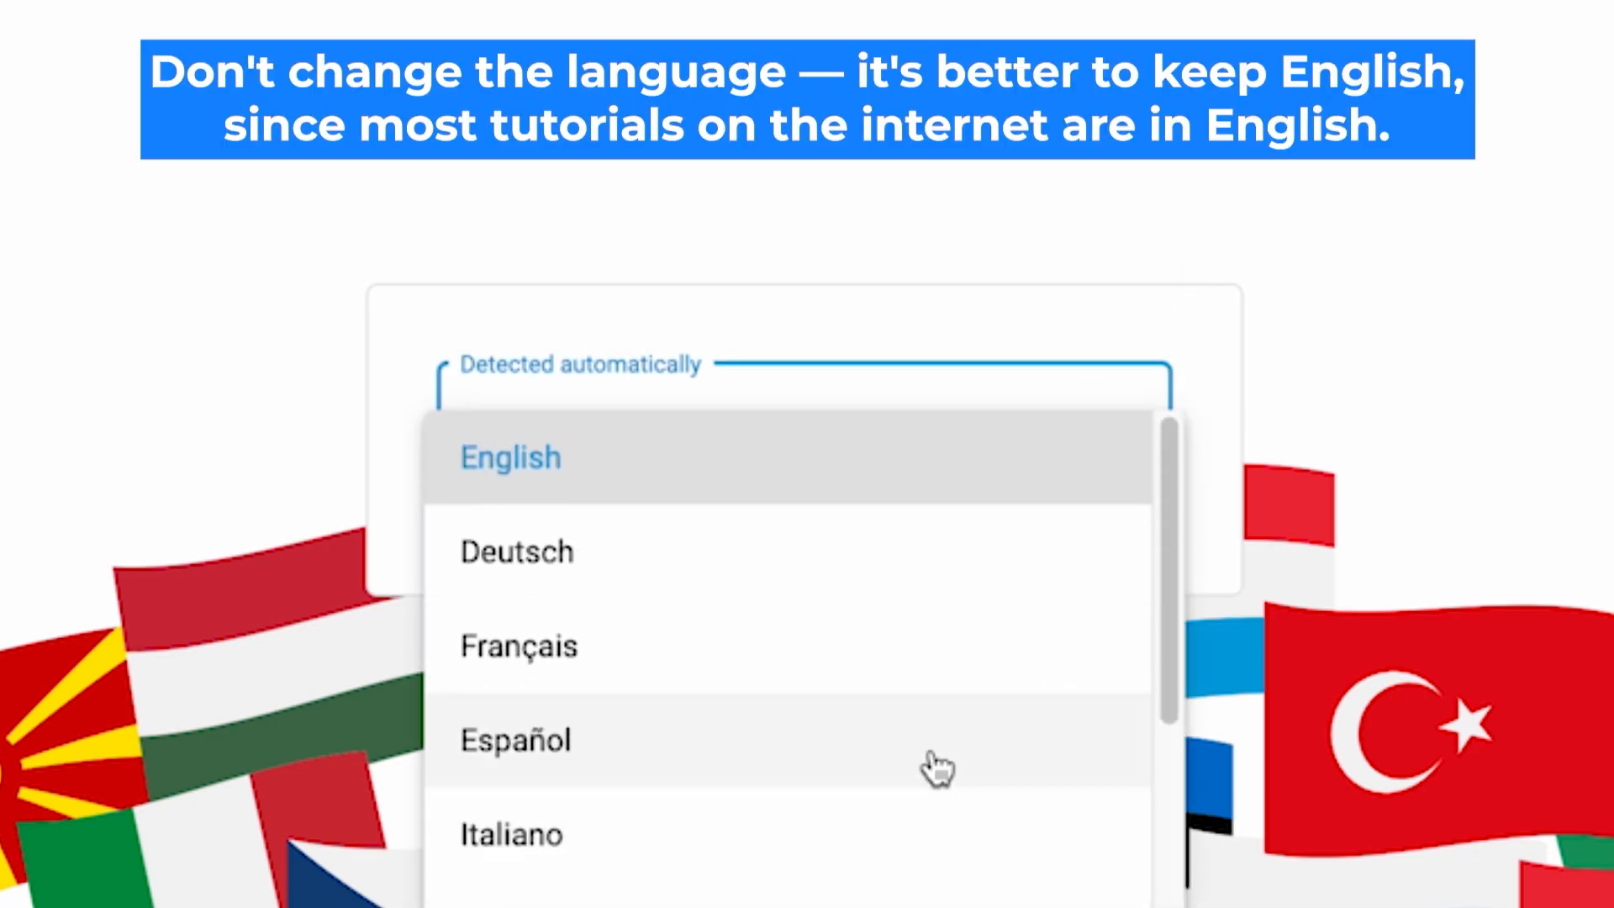
left_click(752, 461)
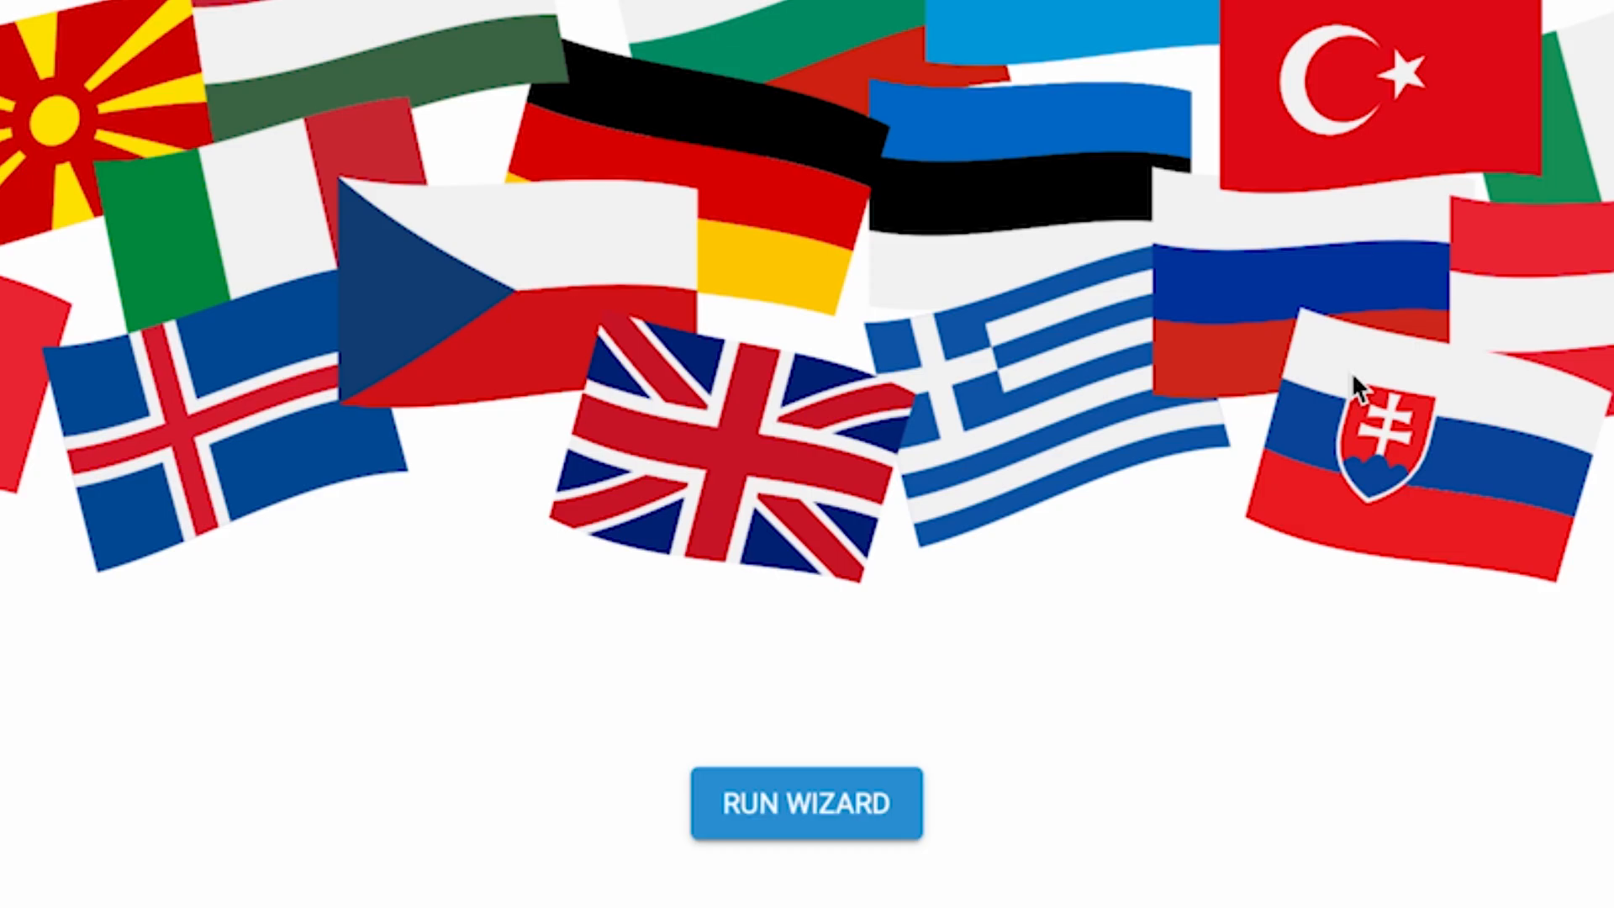
left_click(819, 808)
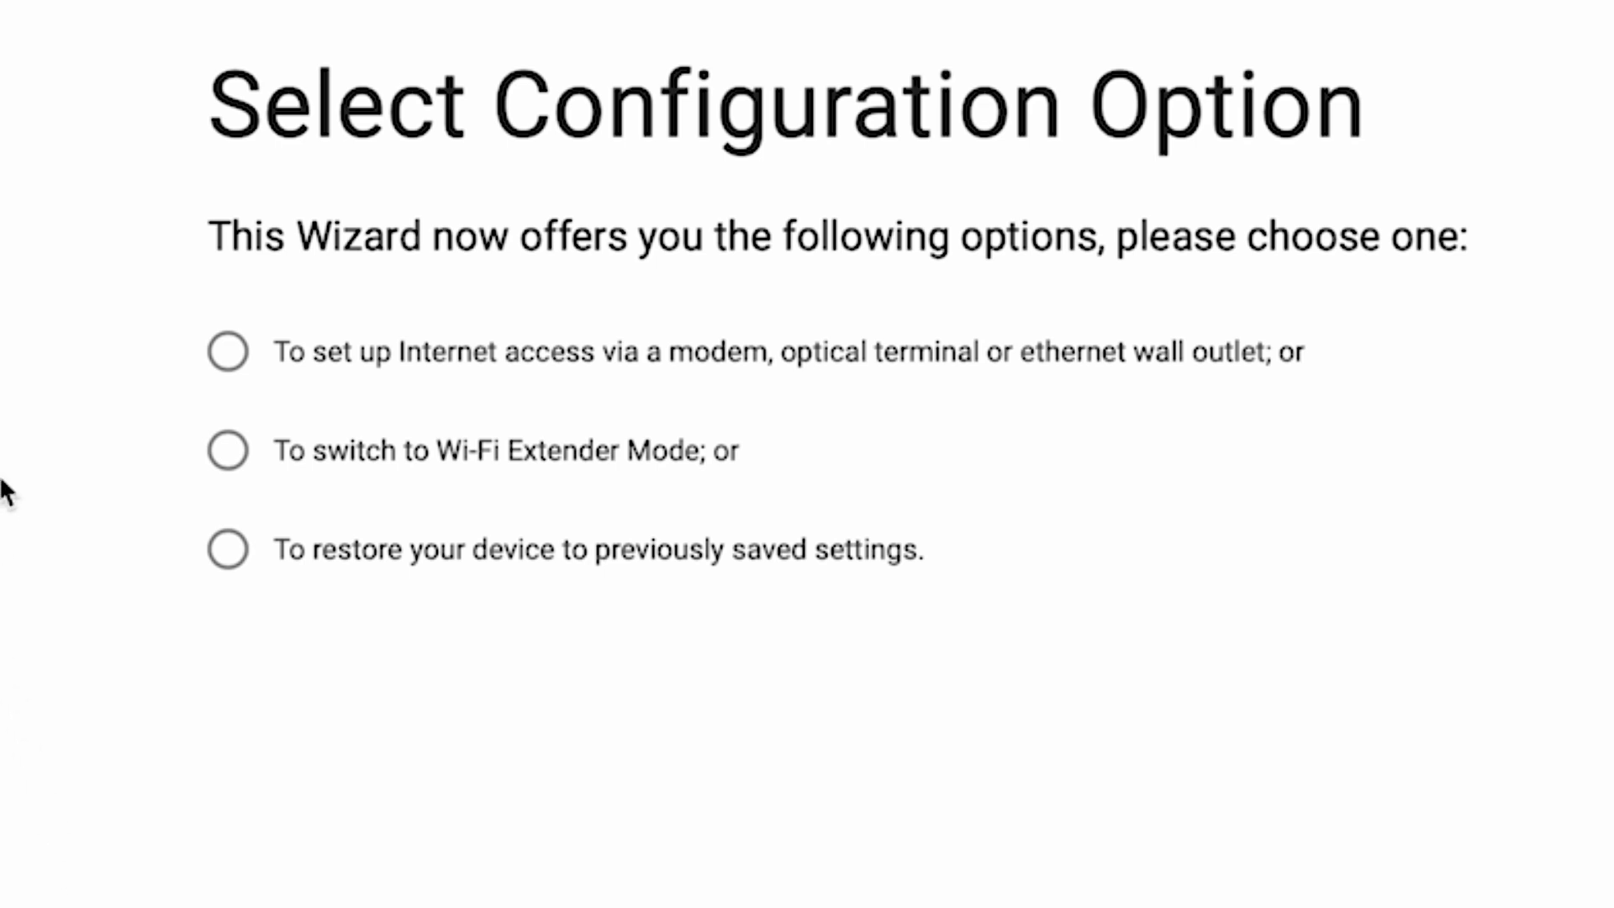
Choose Internet access setup, then accept the End User License Agreement and Device Privacy Notice.
left_click(228, 351)
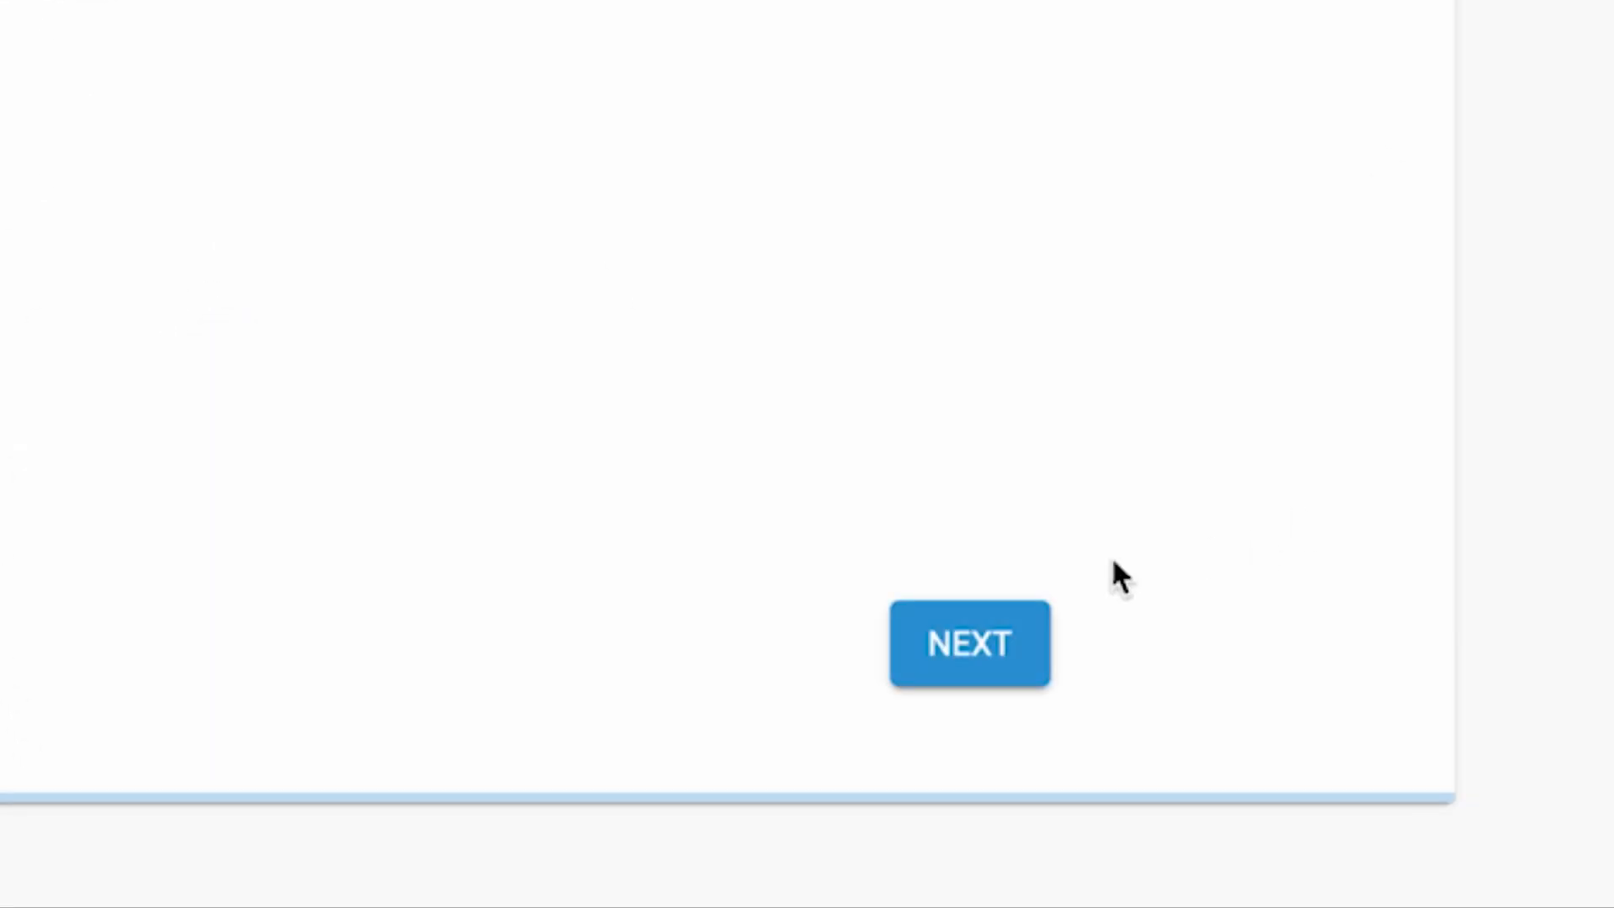
left_click(991, 648)
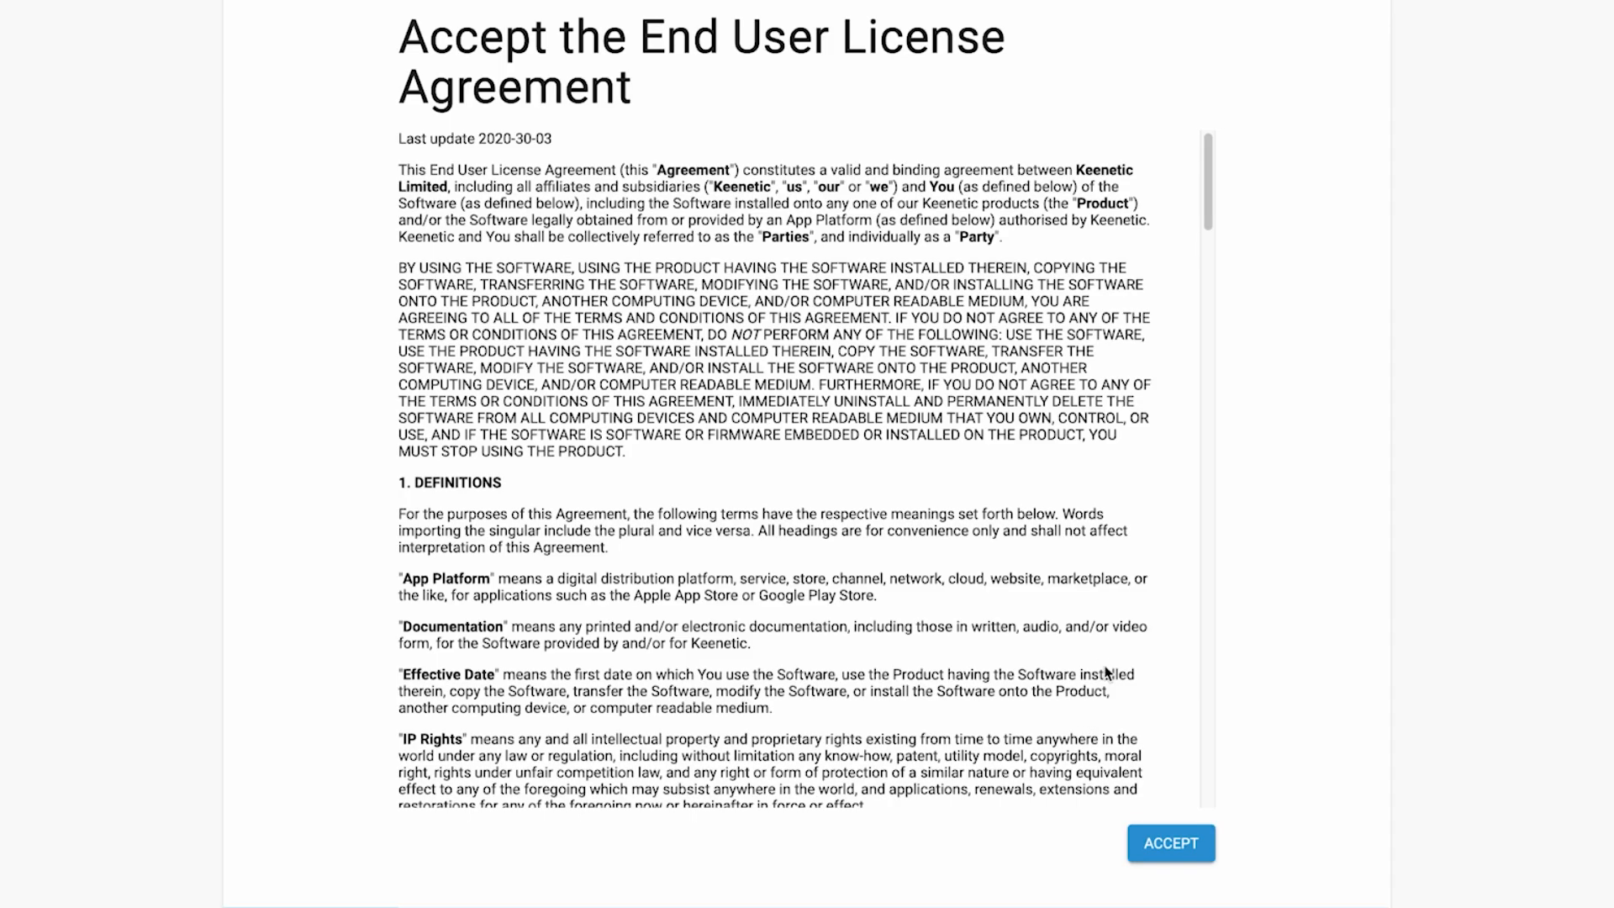
scroll(1106, 673, "down", 20)
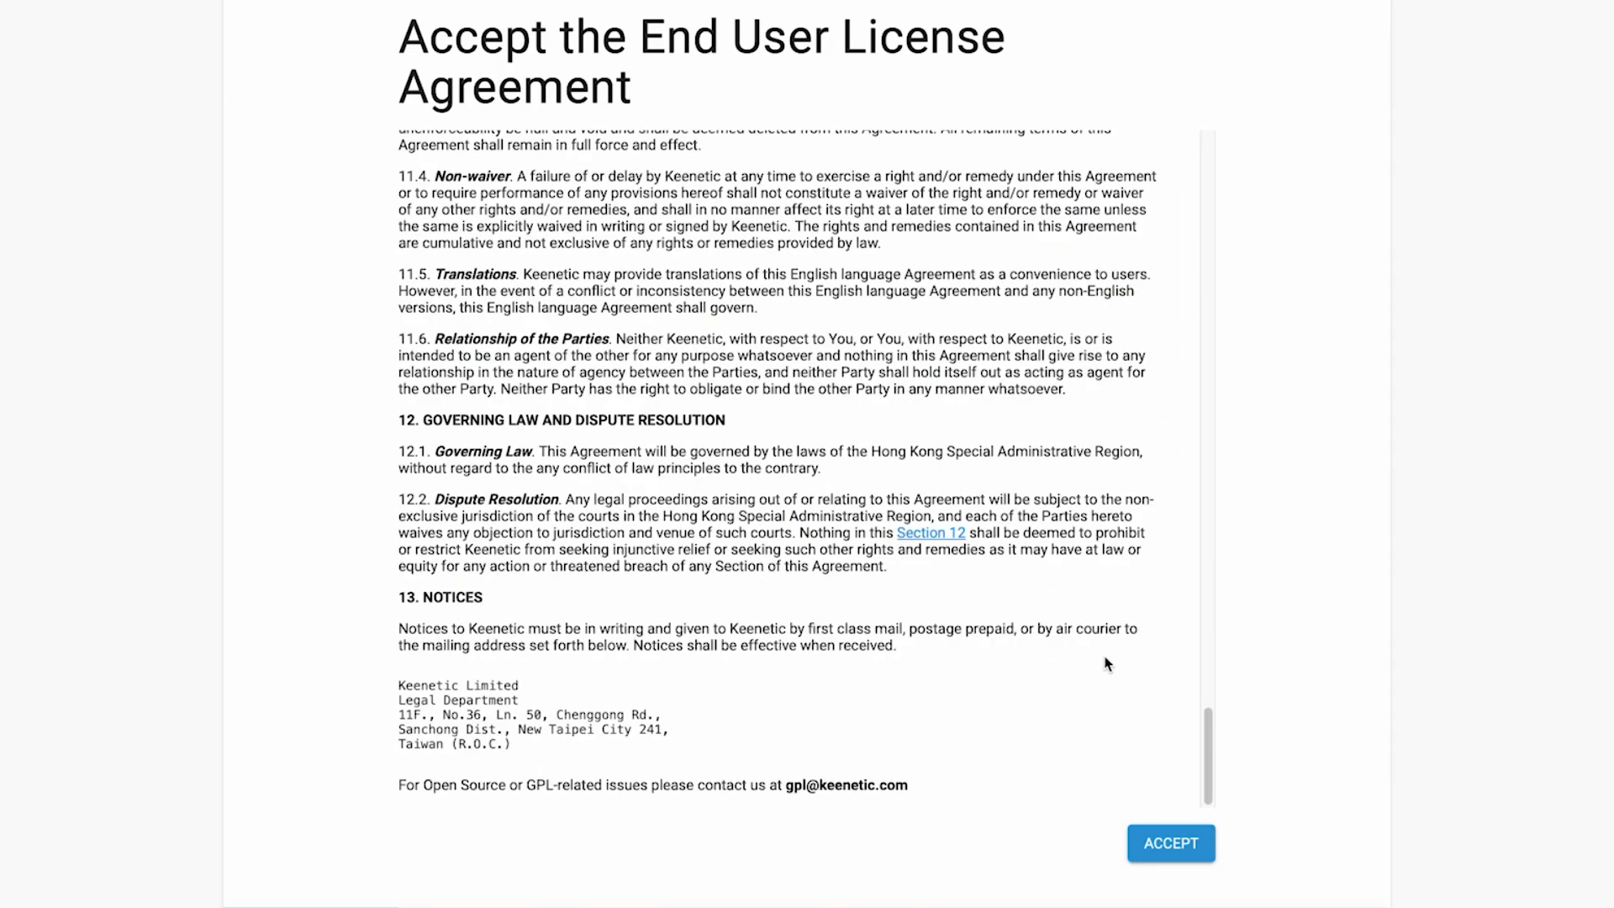
left_click(1175, 841)
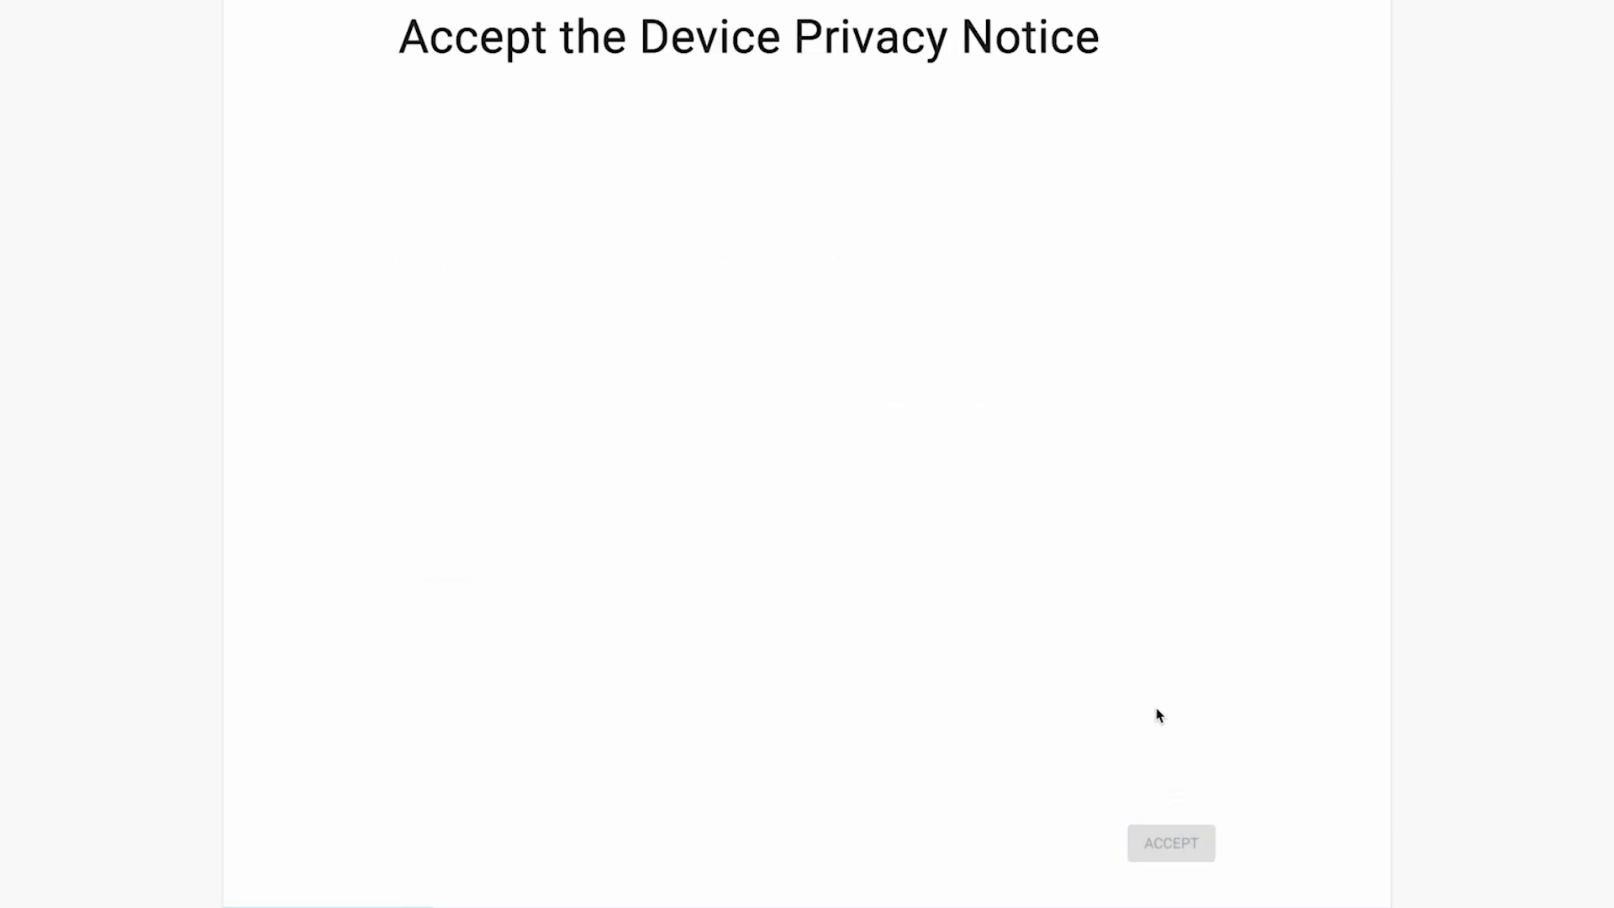
scroll(1151, 706, "down", 10)
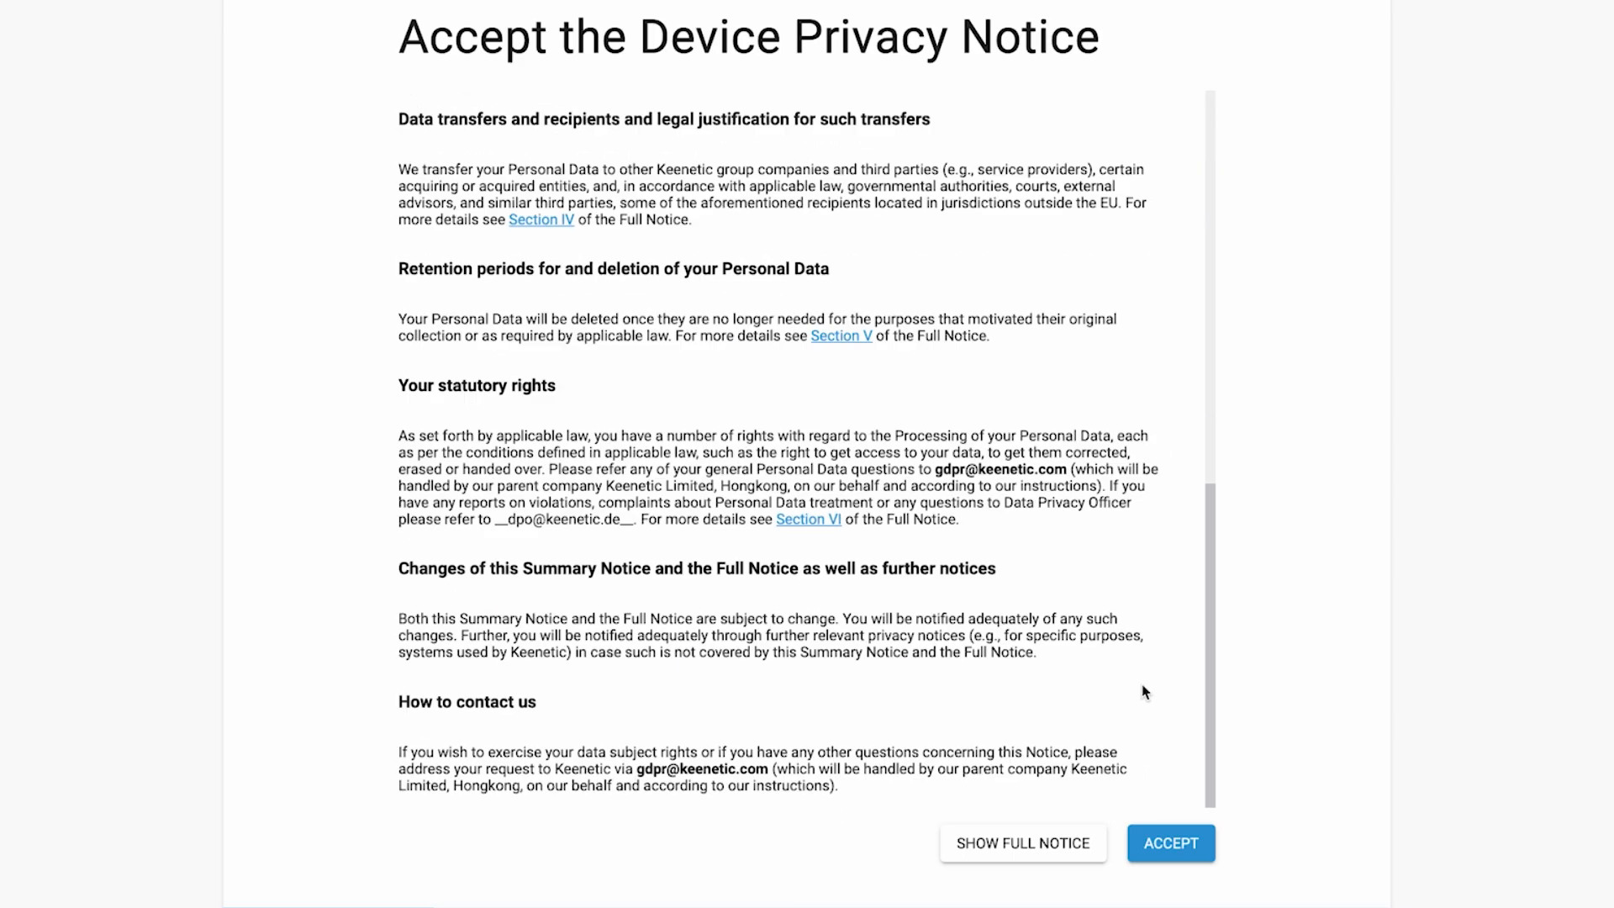
left_click(1172, 851)
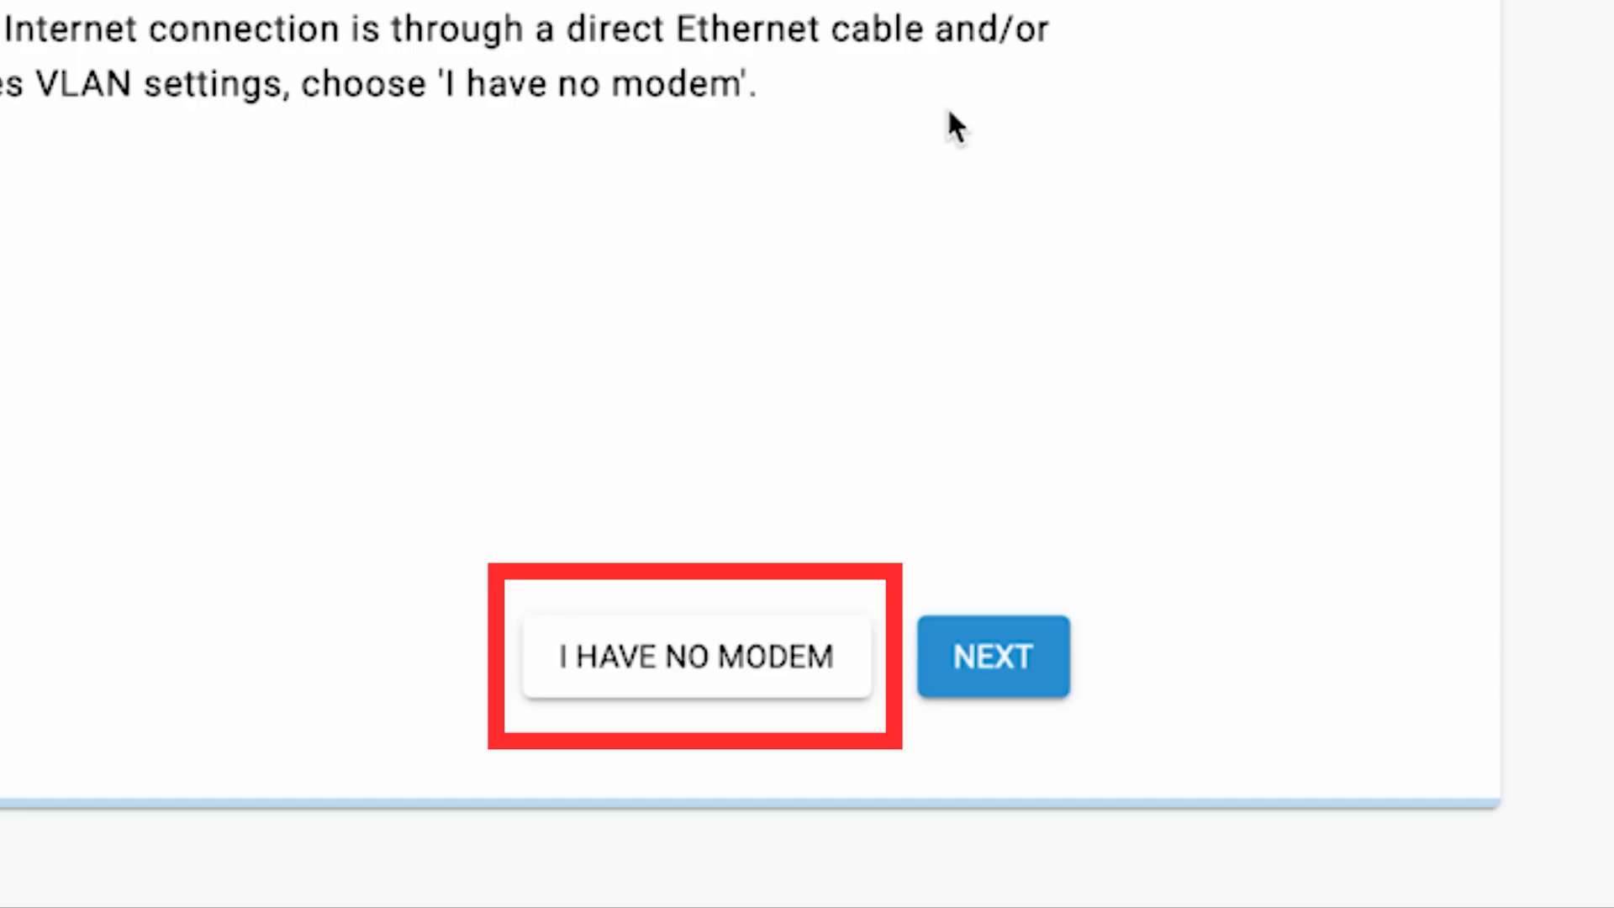
Indicate the connection uses no modem and continue to the time zone page.
left_click(738, 657)
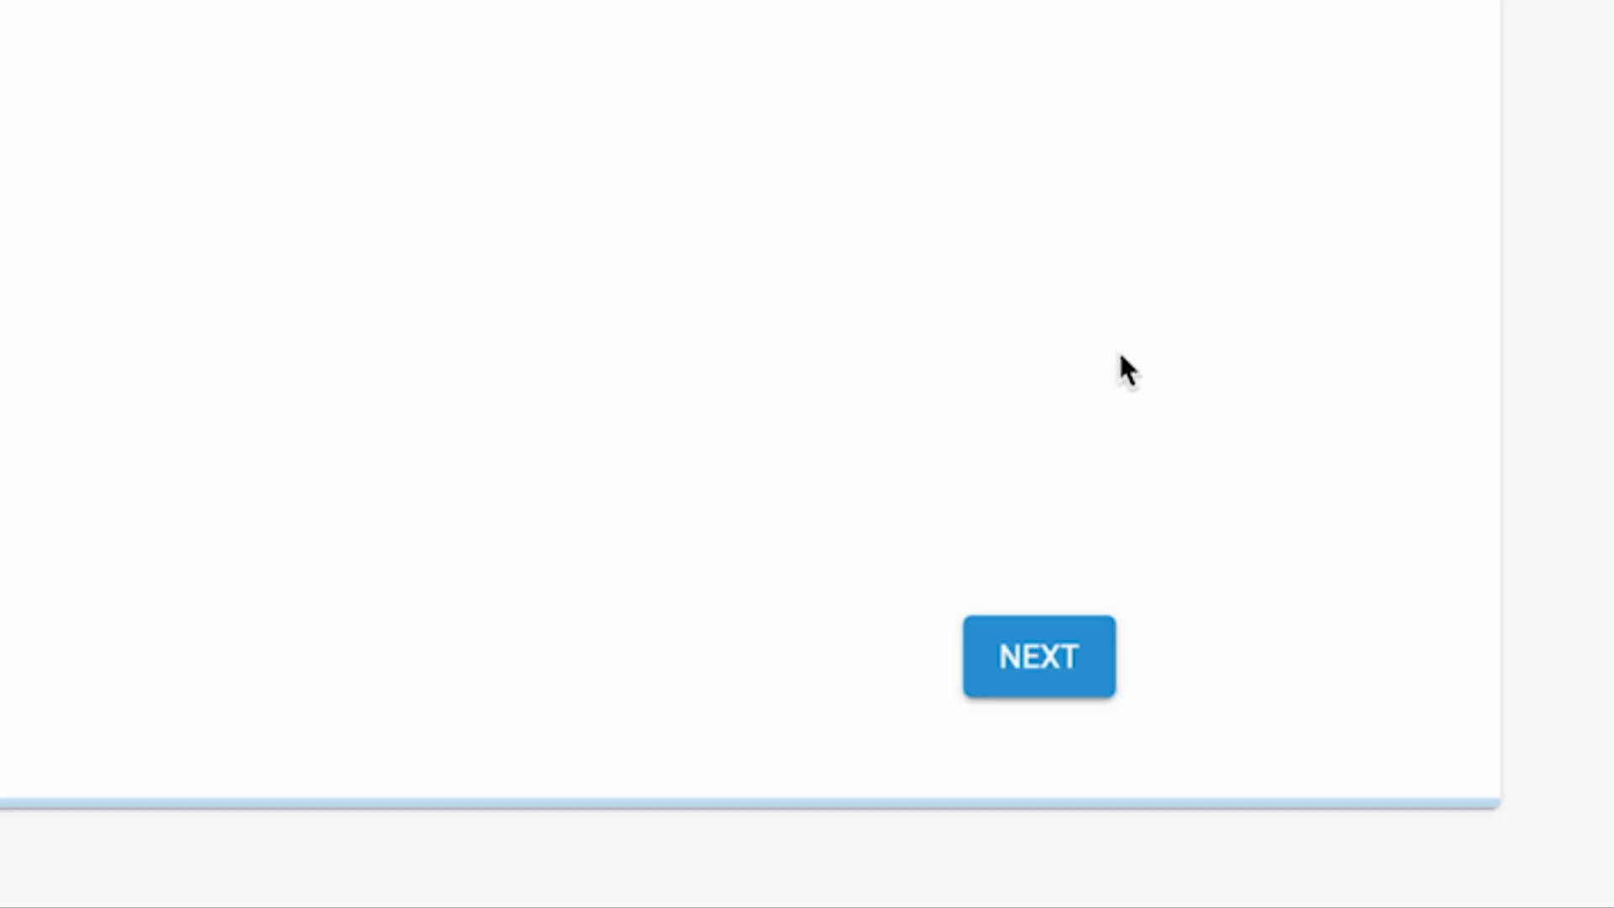
left_click(1071, 685)
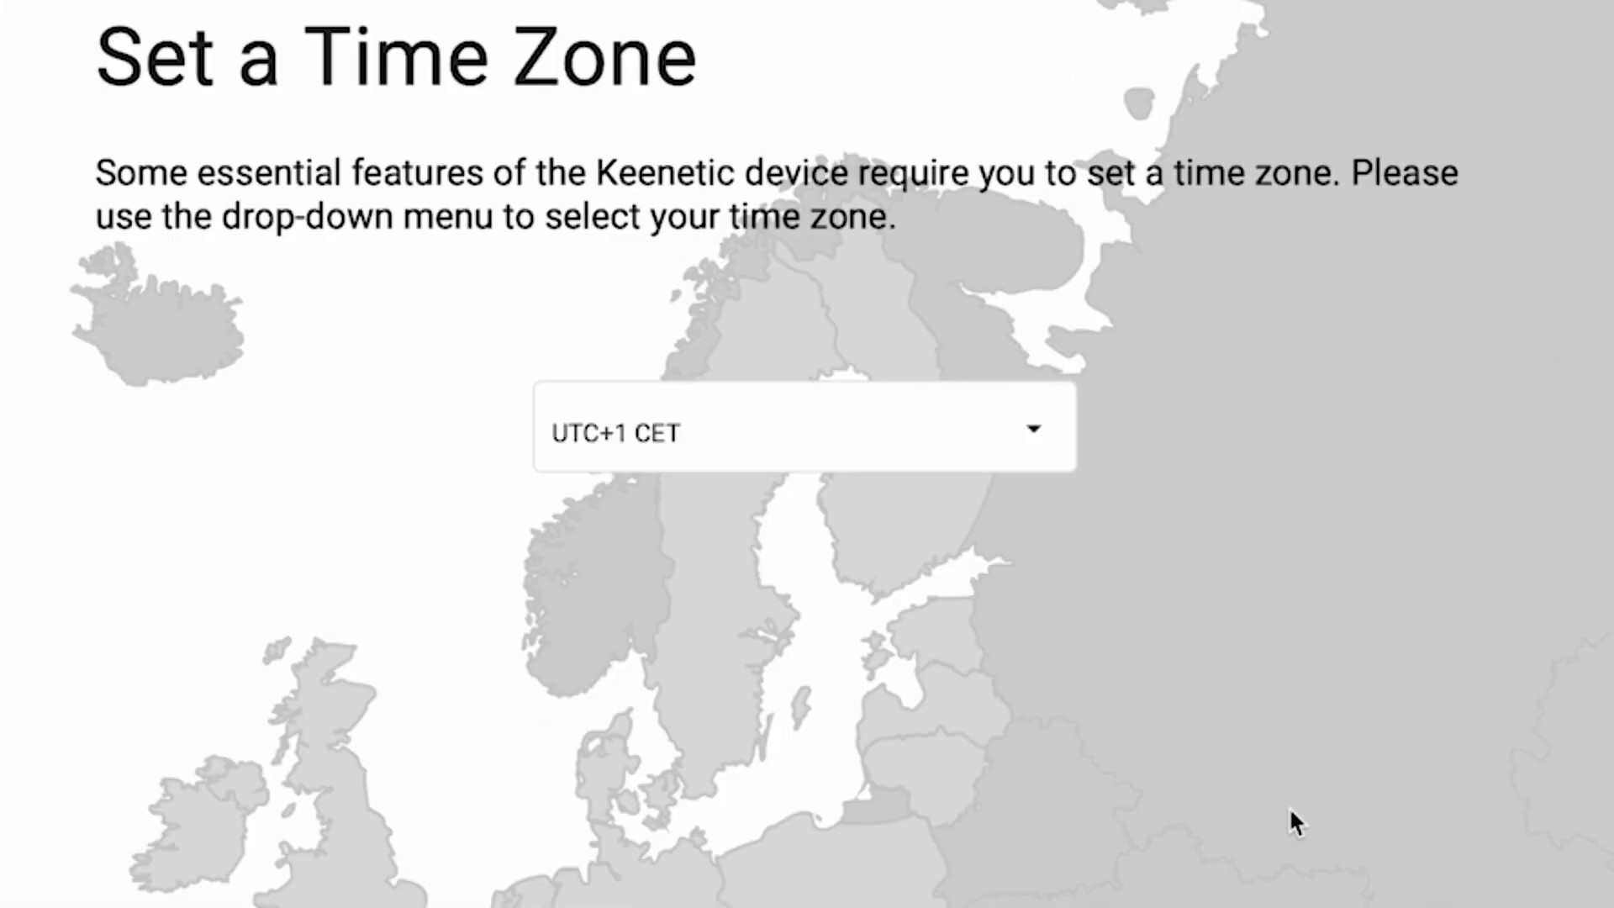
Set the time zone to UTC+1 Europe/Zurich and choose automatic KeeneticOS updates.
left_click(936, 244)
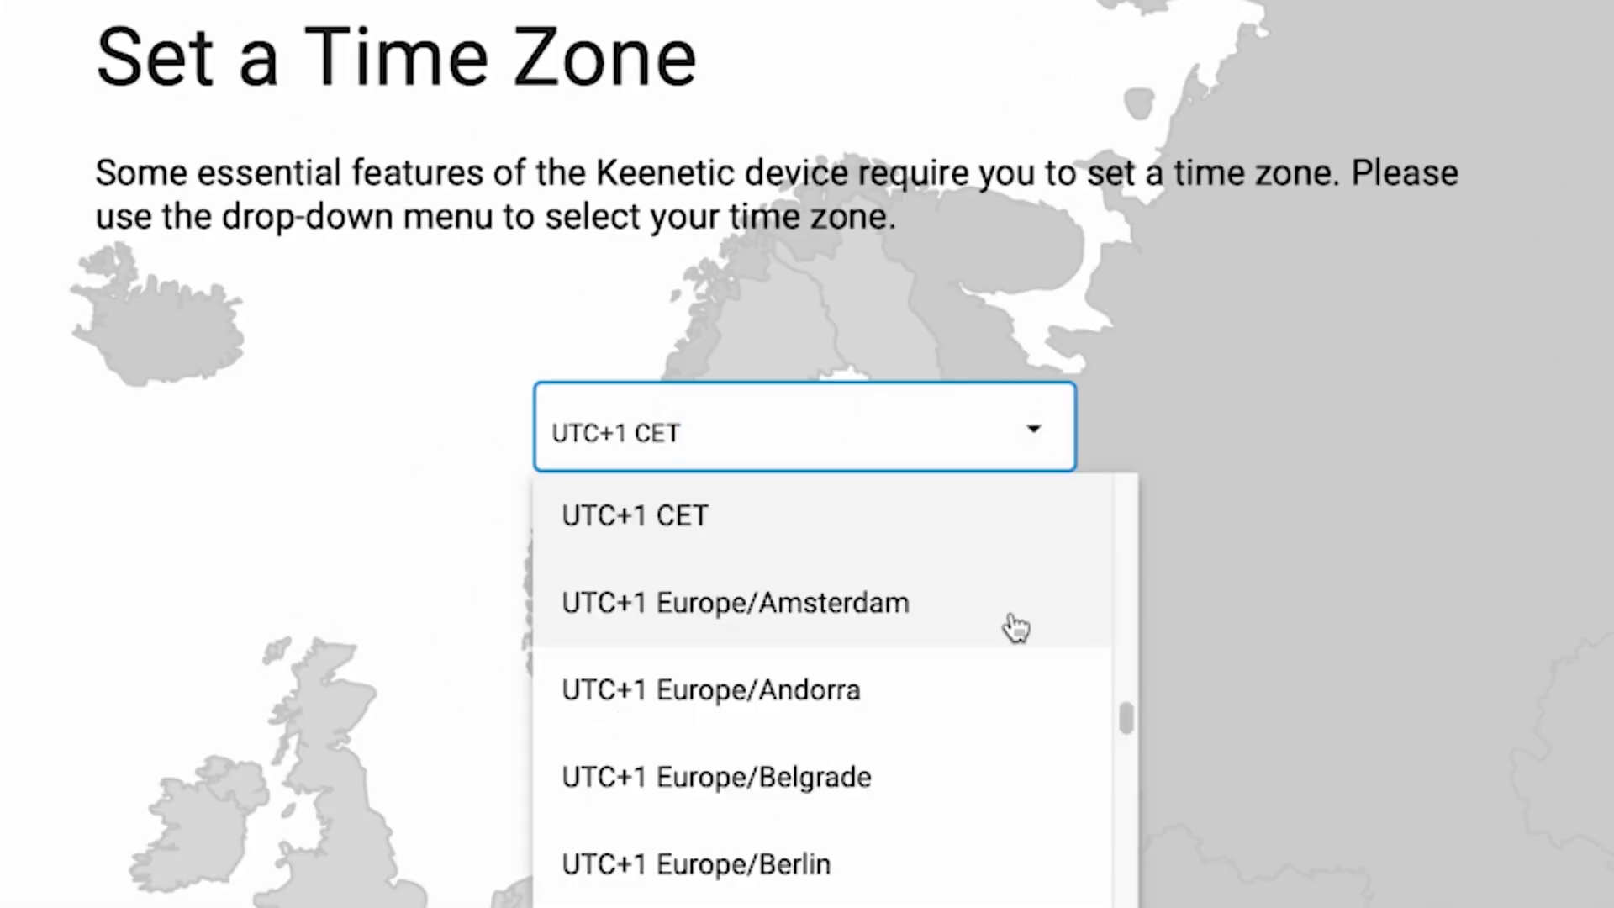
scroll(986, 715, "down", 15)
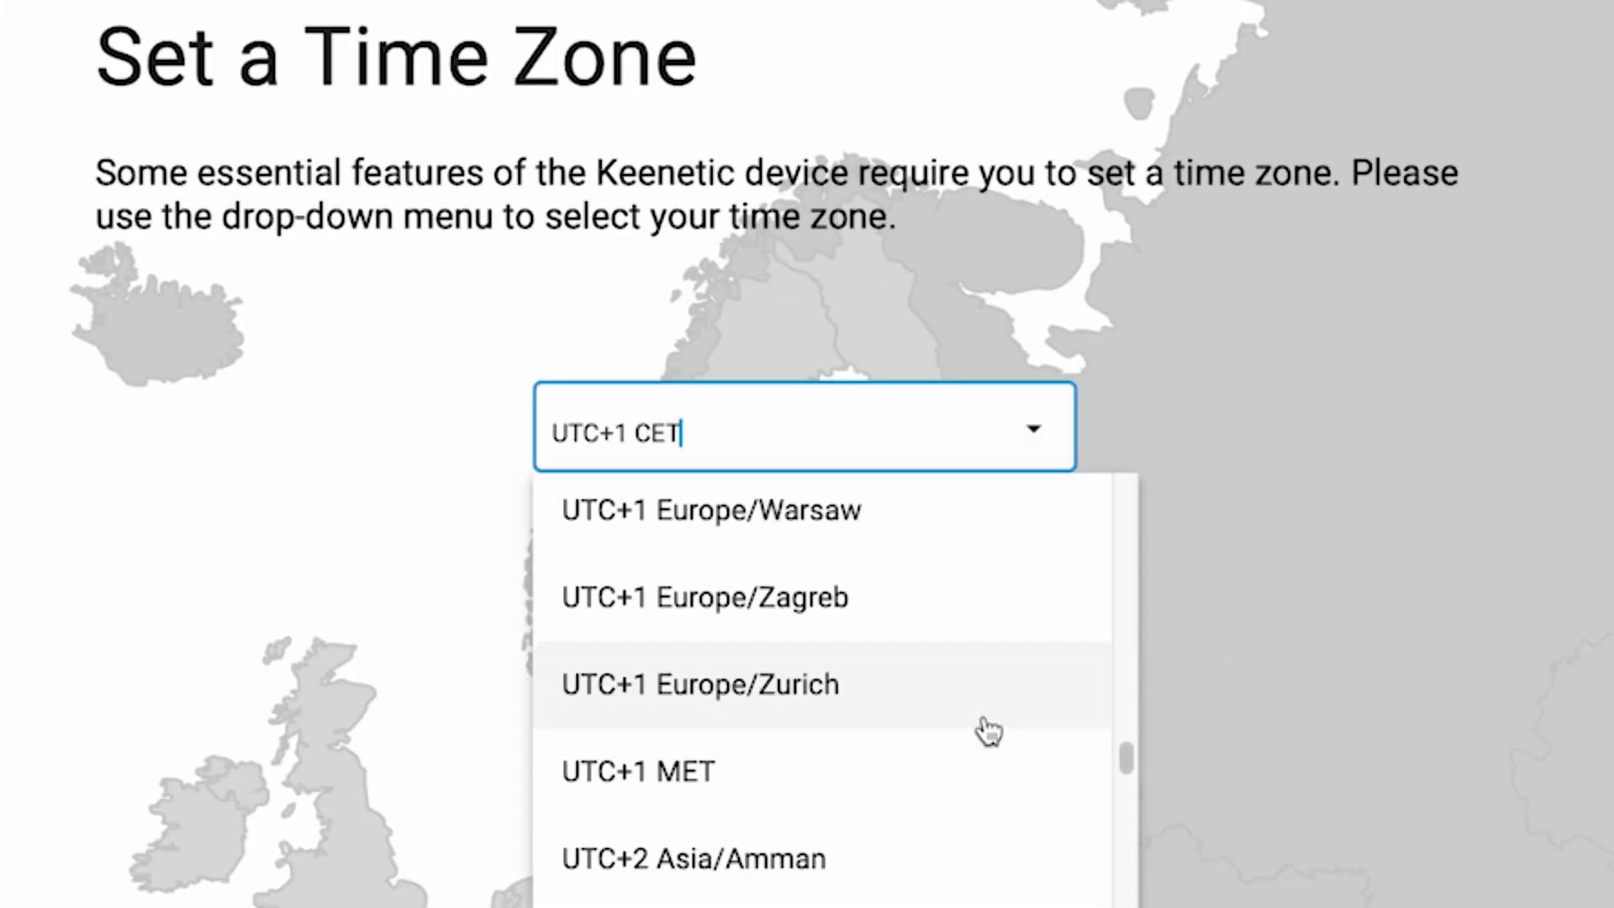
left_click(987, 723)
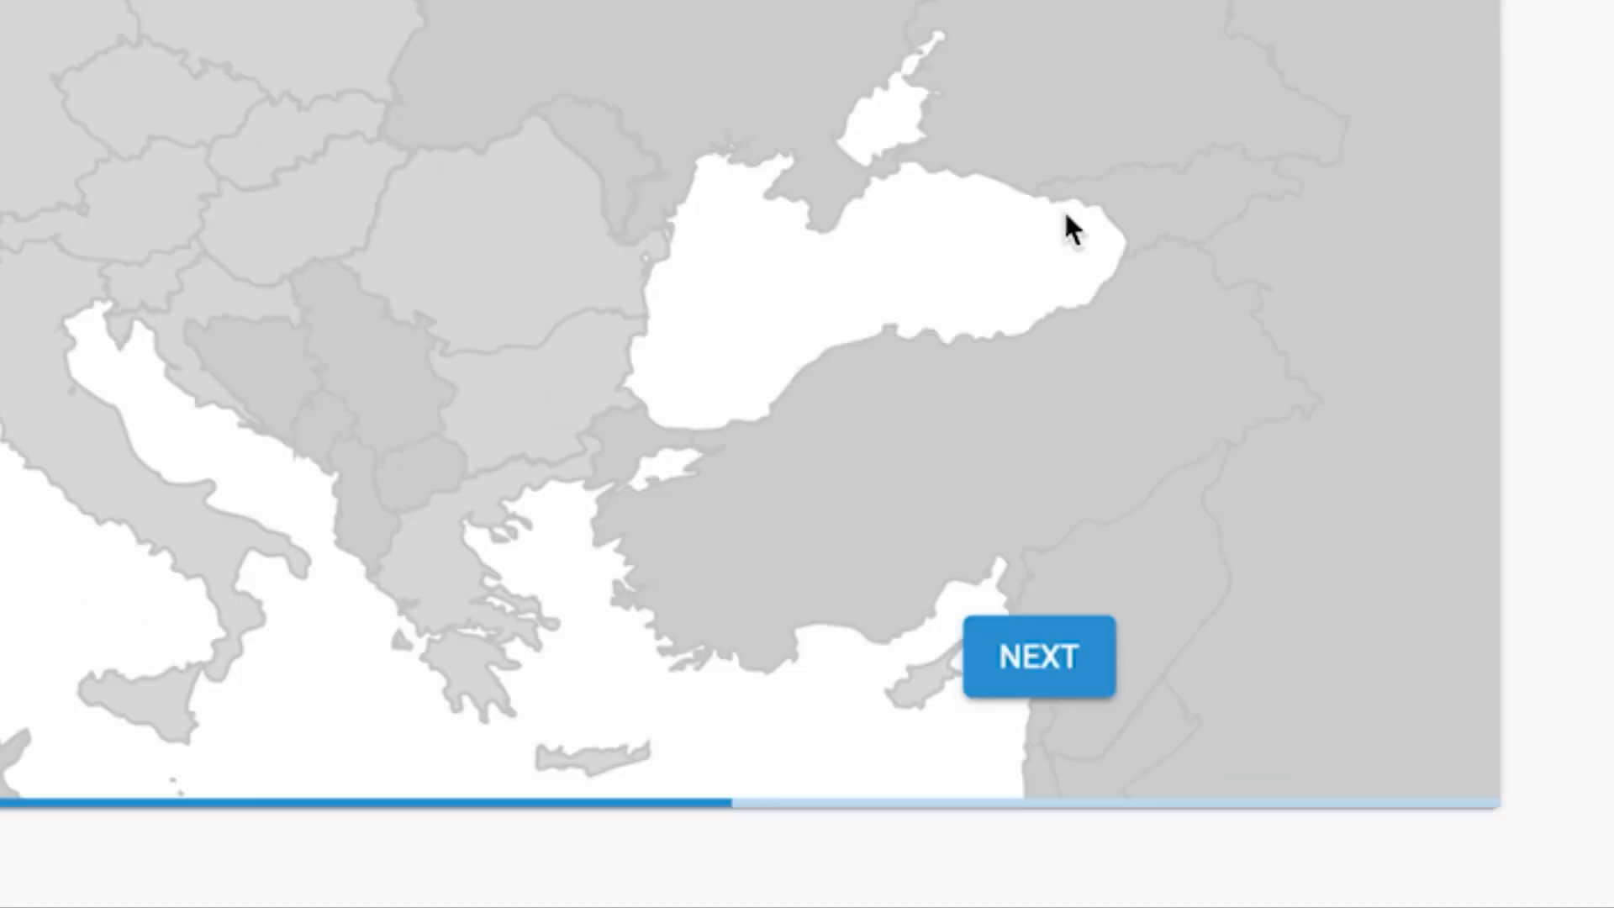
left_click(1081, 659)
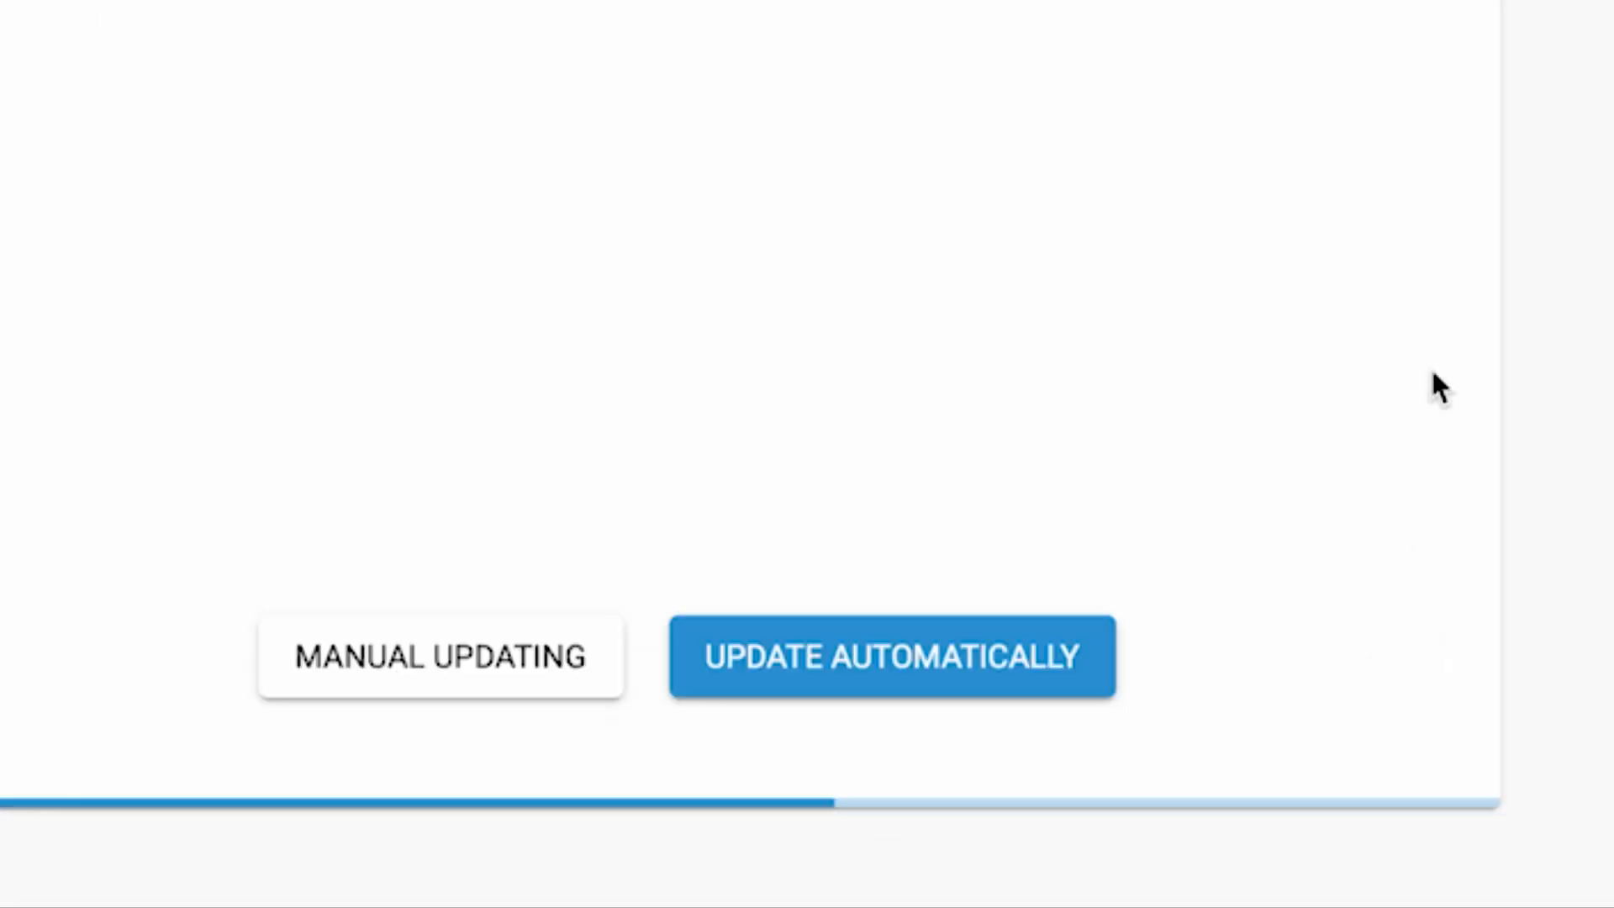
left_click(850, 664)
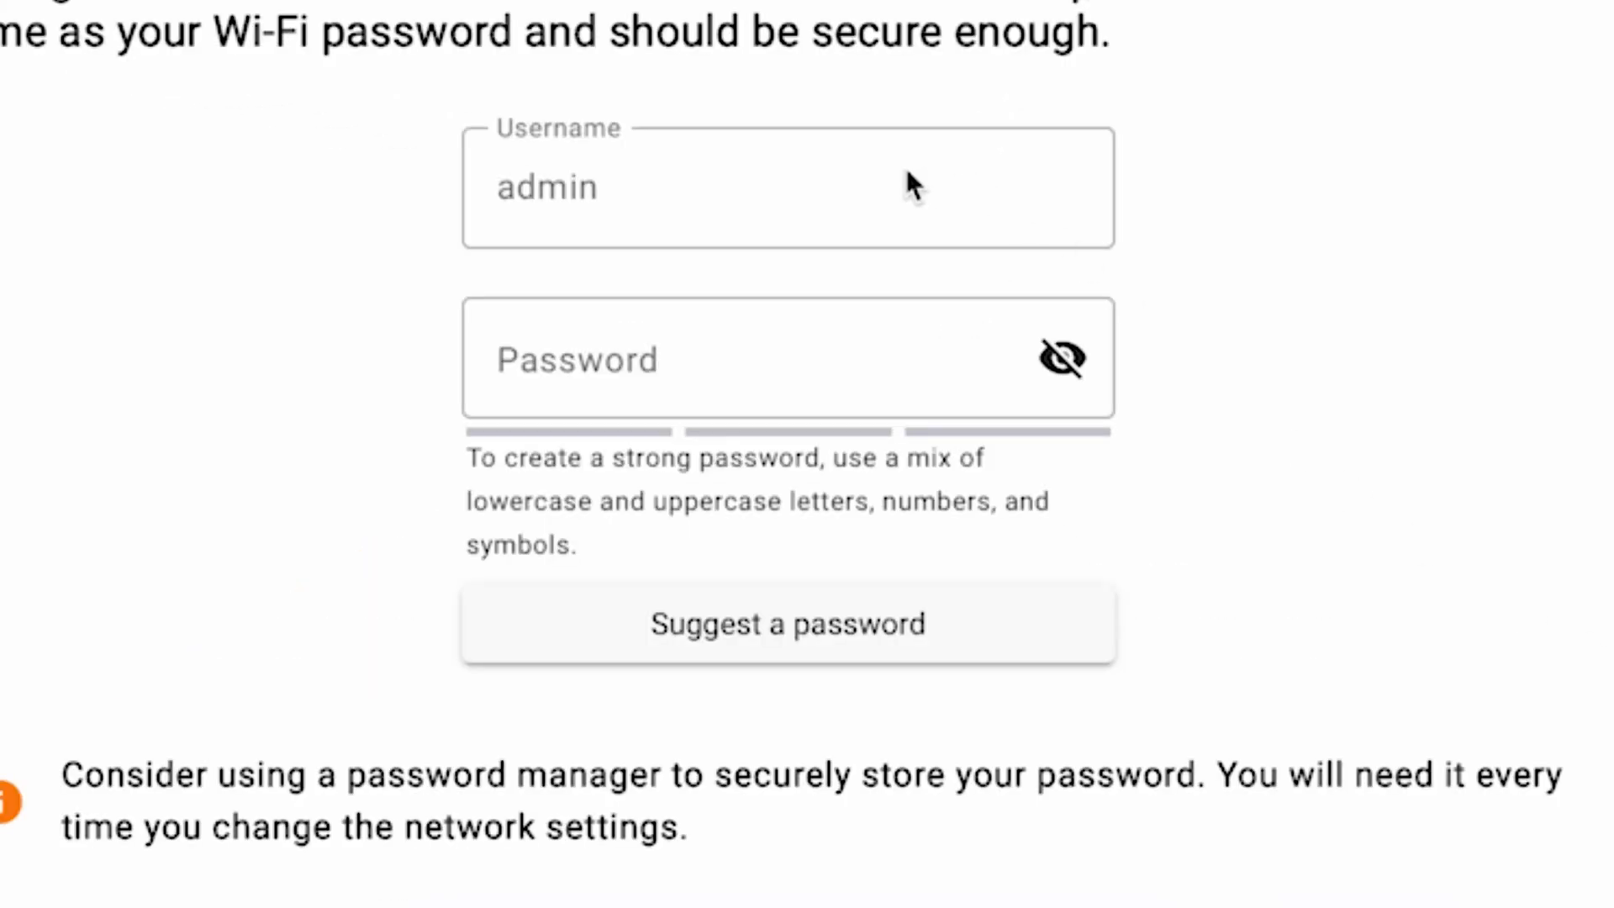
Set a longer administrator password rated fairly safe and continue to the update schedule.
left_click(620, 188)
left_click(675, 360)
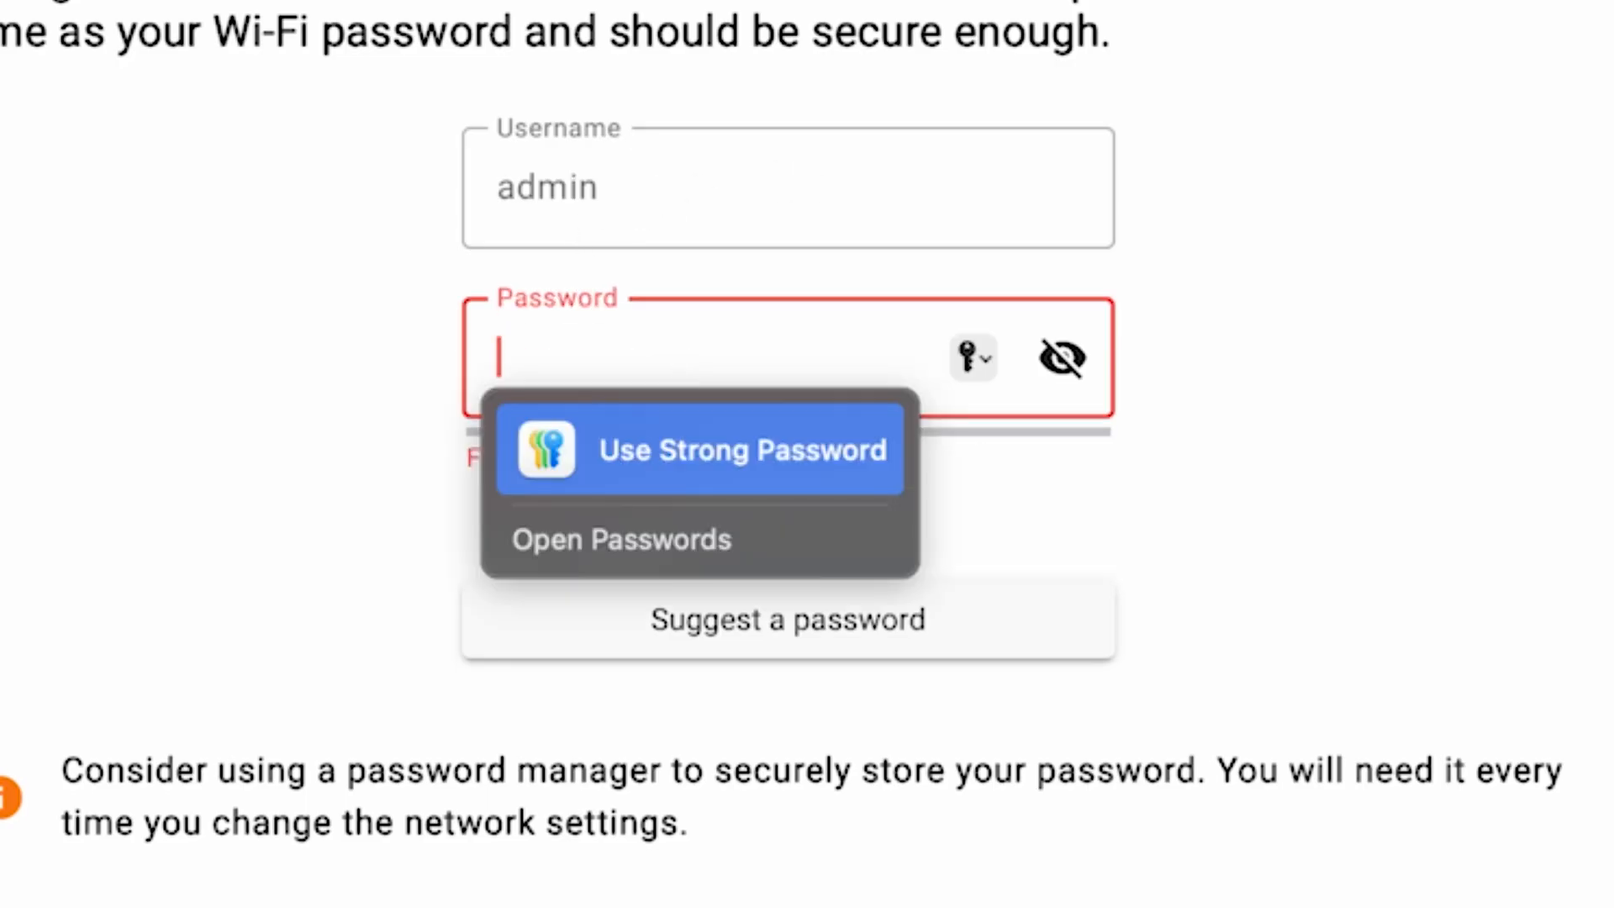
type("•••••")
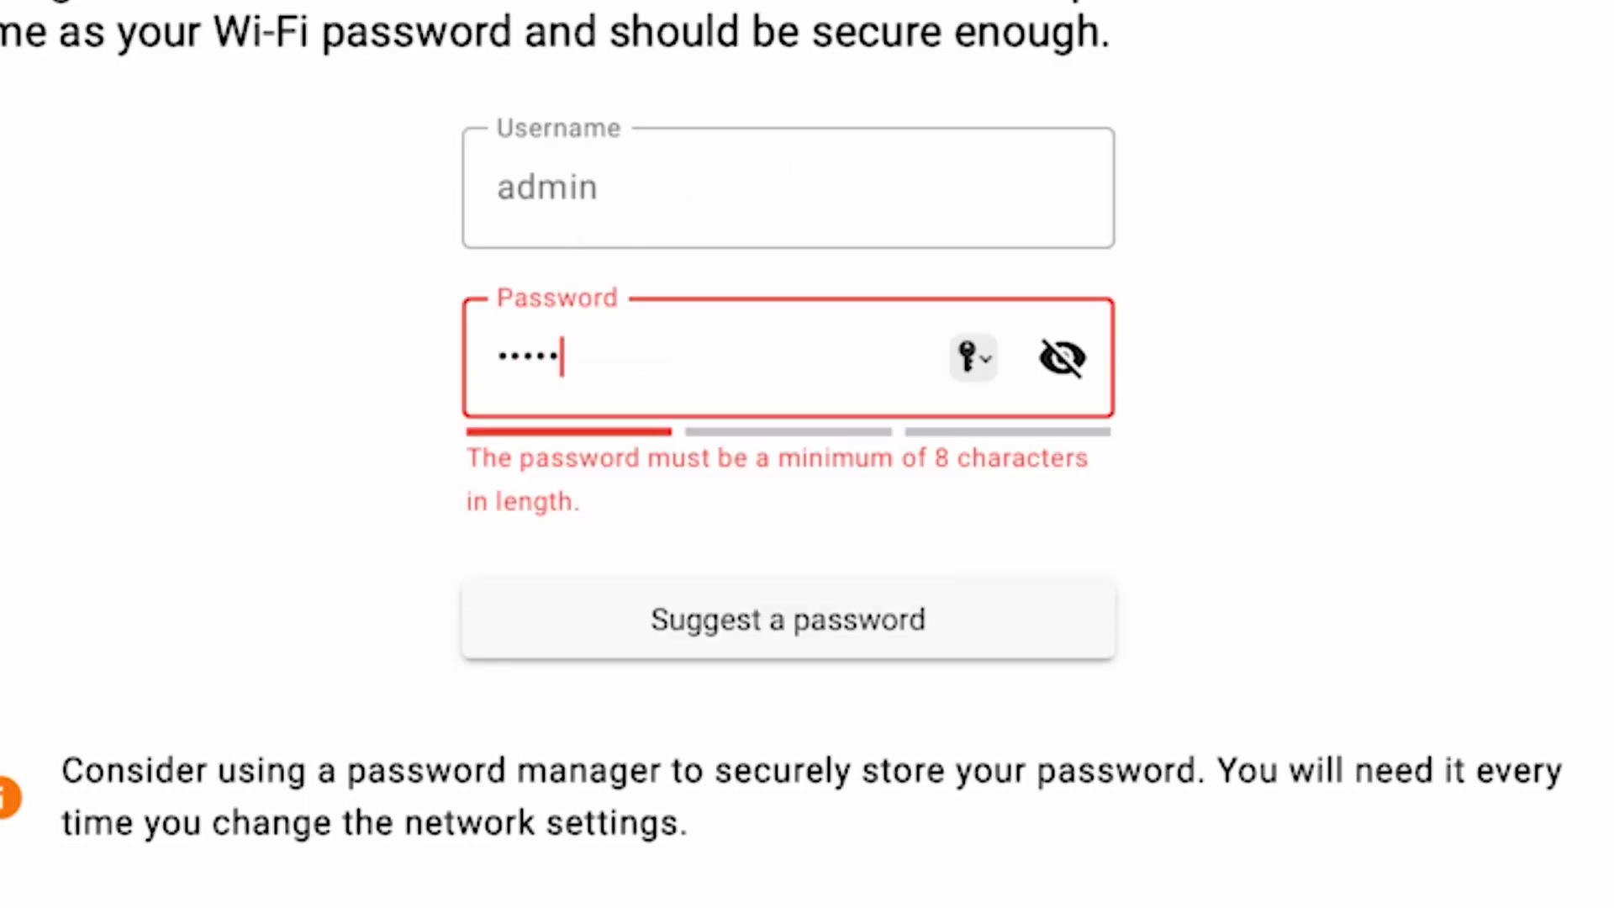
type("•••")
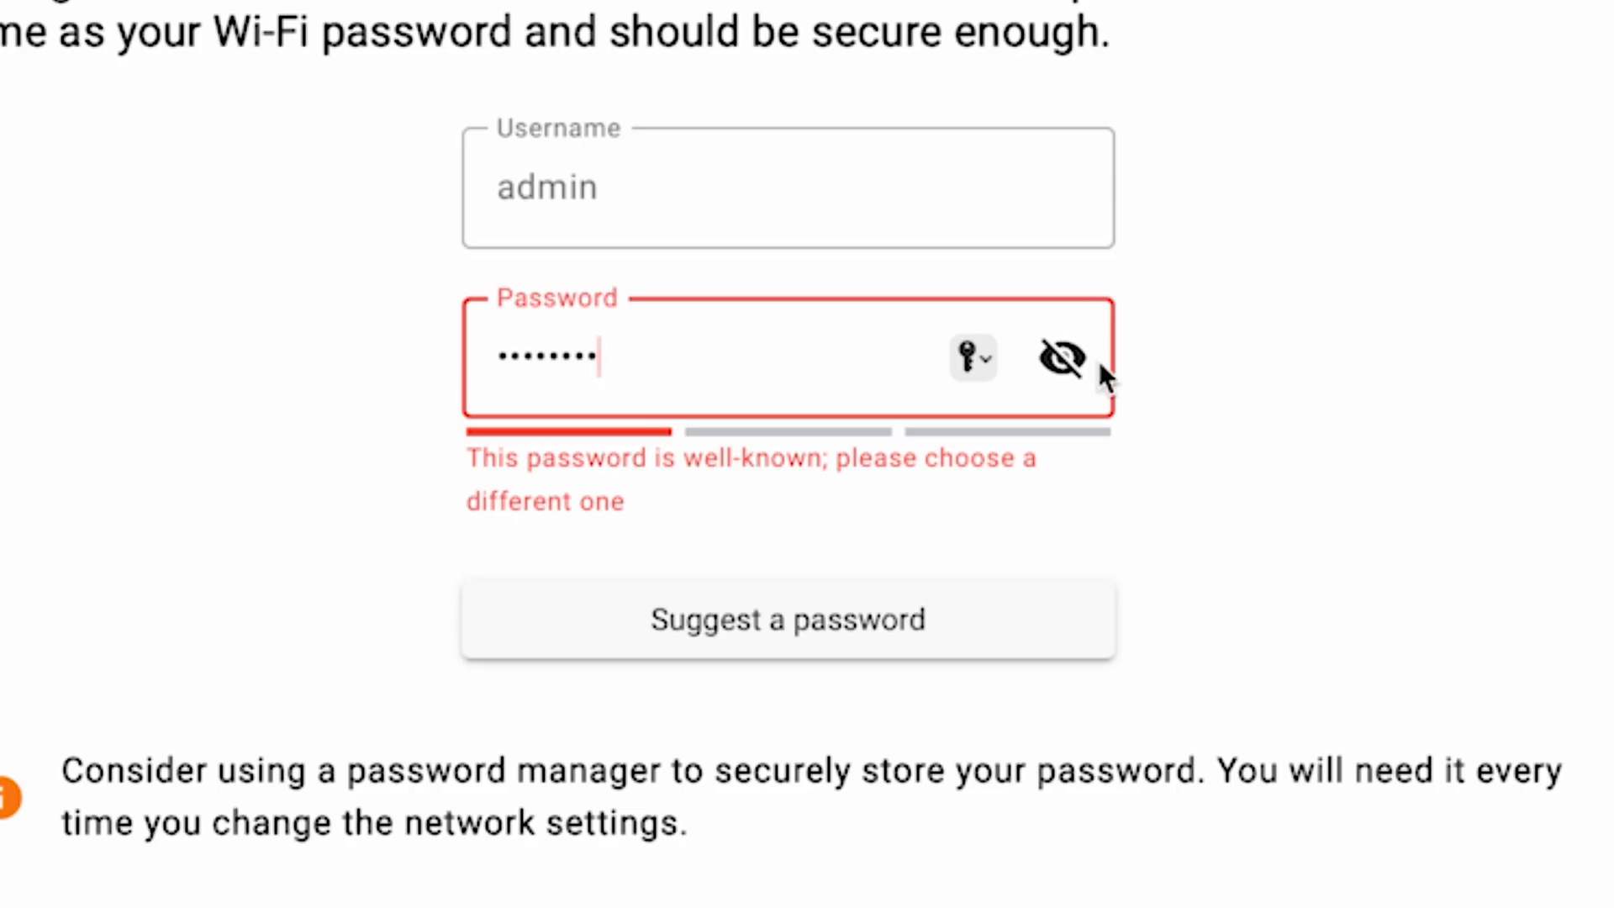
left_click(1064, 357)
type("123")
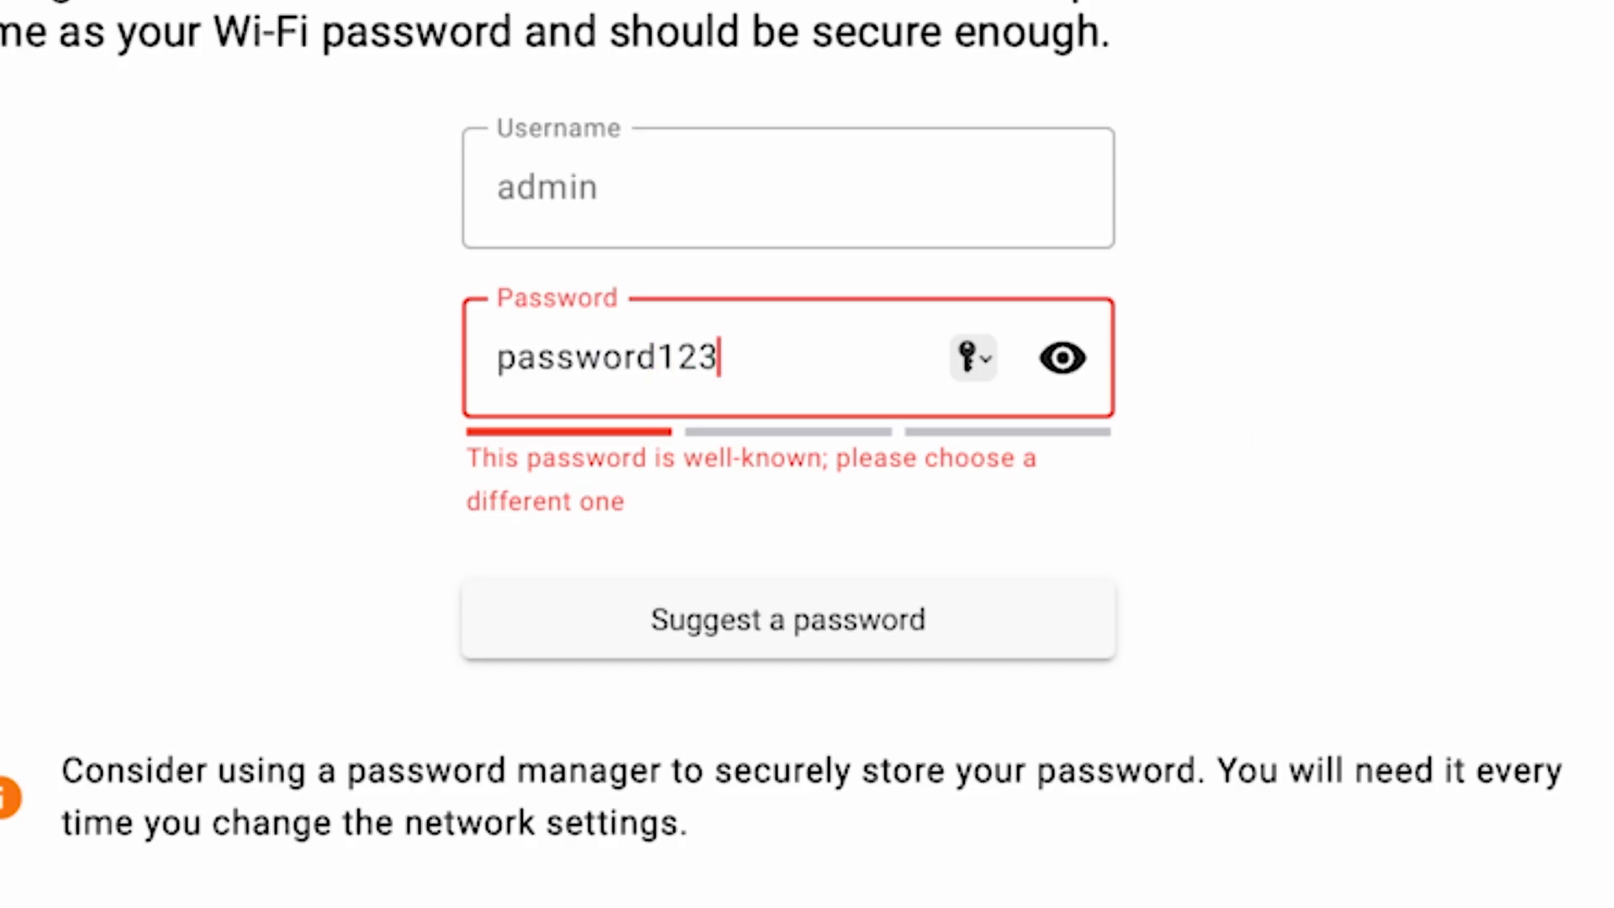
type("456")
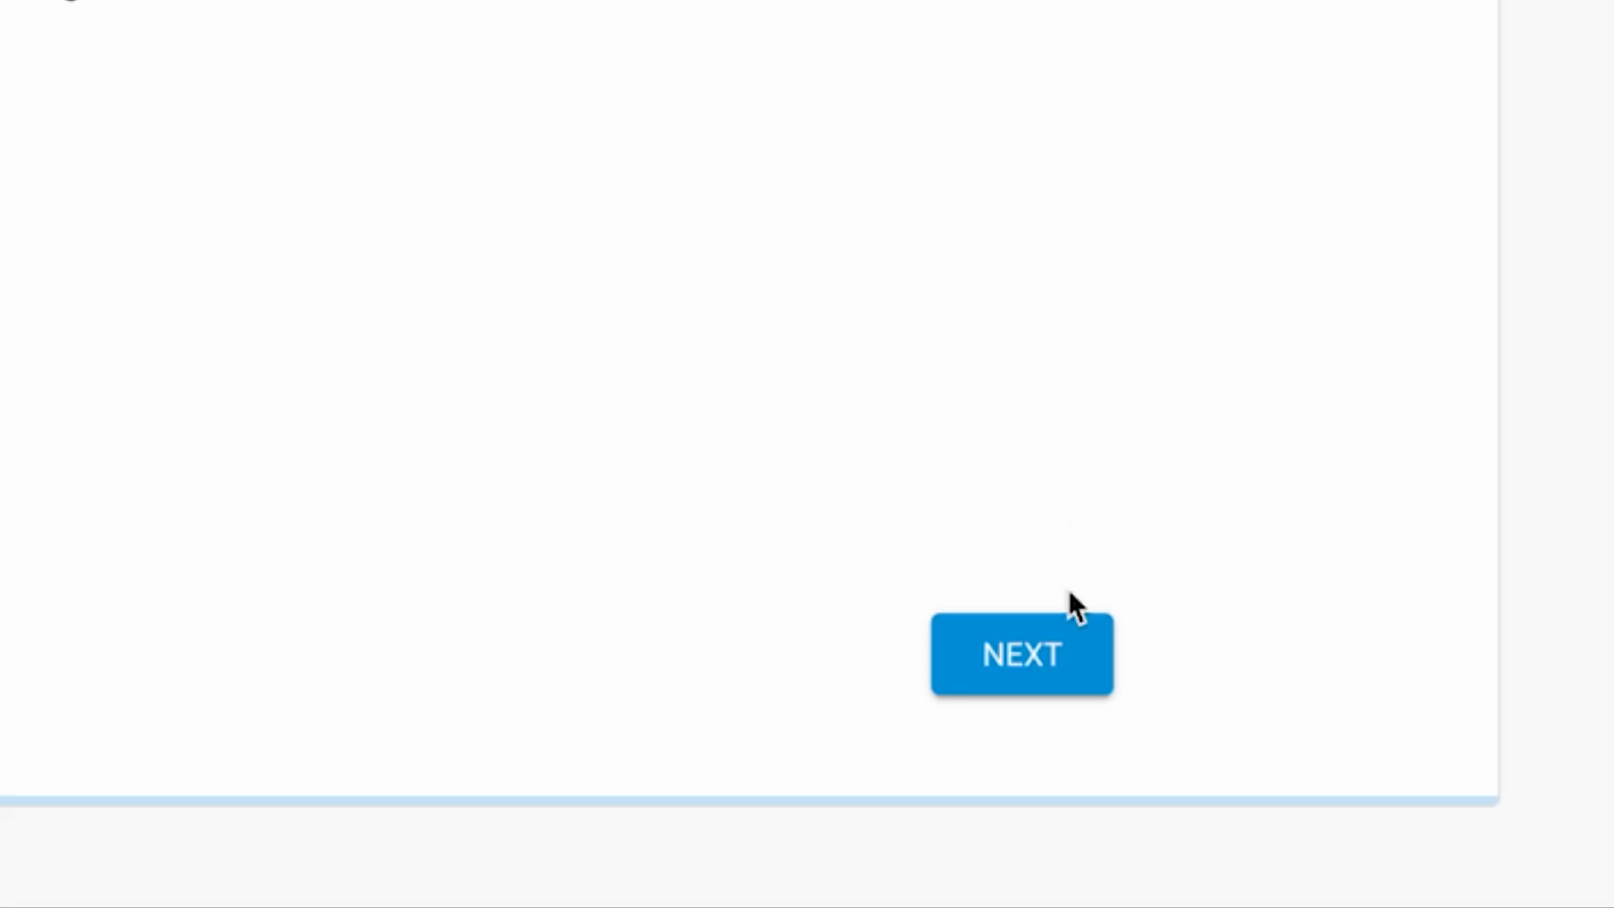
left_click(1051, 655)
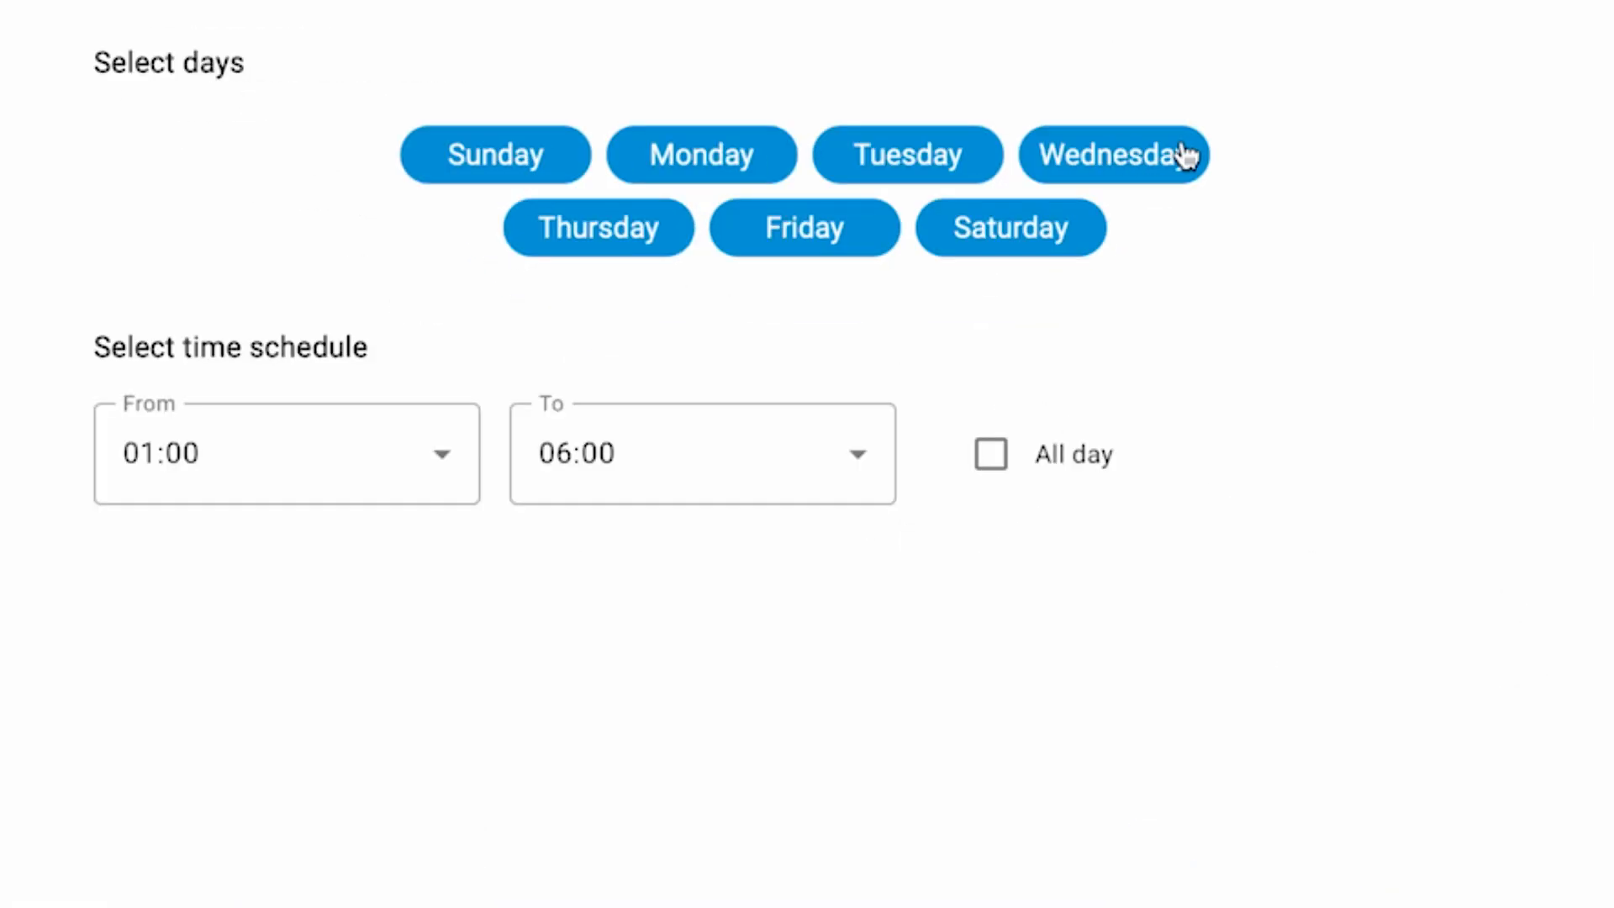
Limit automatic updates to Mondays from 03:00 to 06:00 and confirm the schedule.
left_click(555, 164)
left_click(584, 235)
left_click(774, 245)
left_click(923, 147)
left_click(1061, 215)
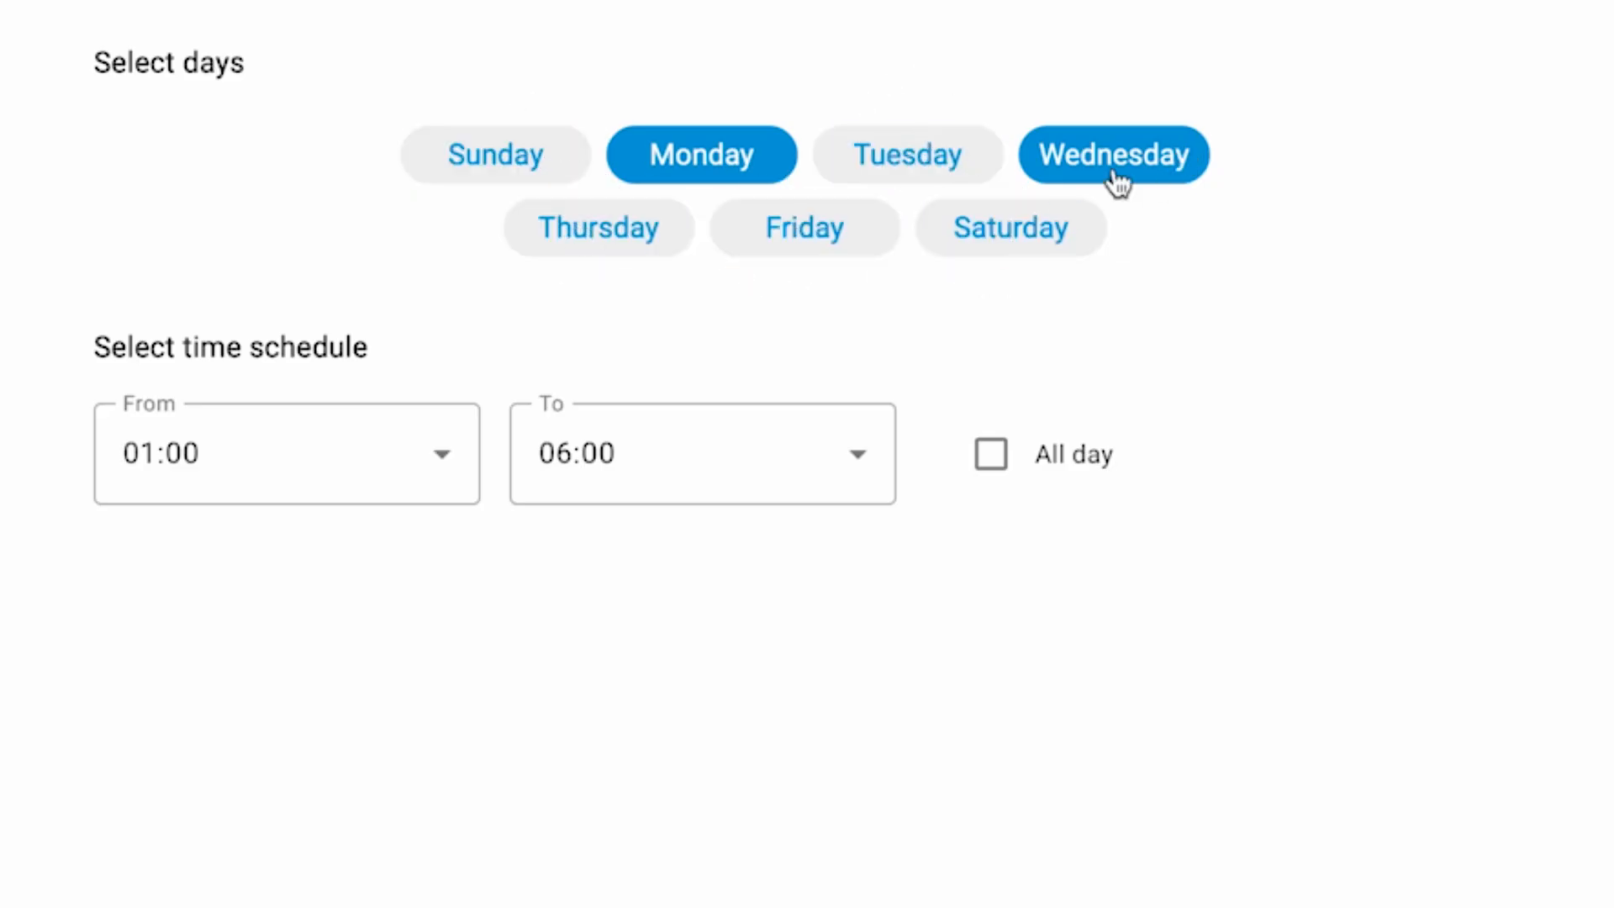
left_click(1143, 160)
left_click(402, 480)
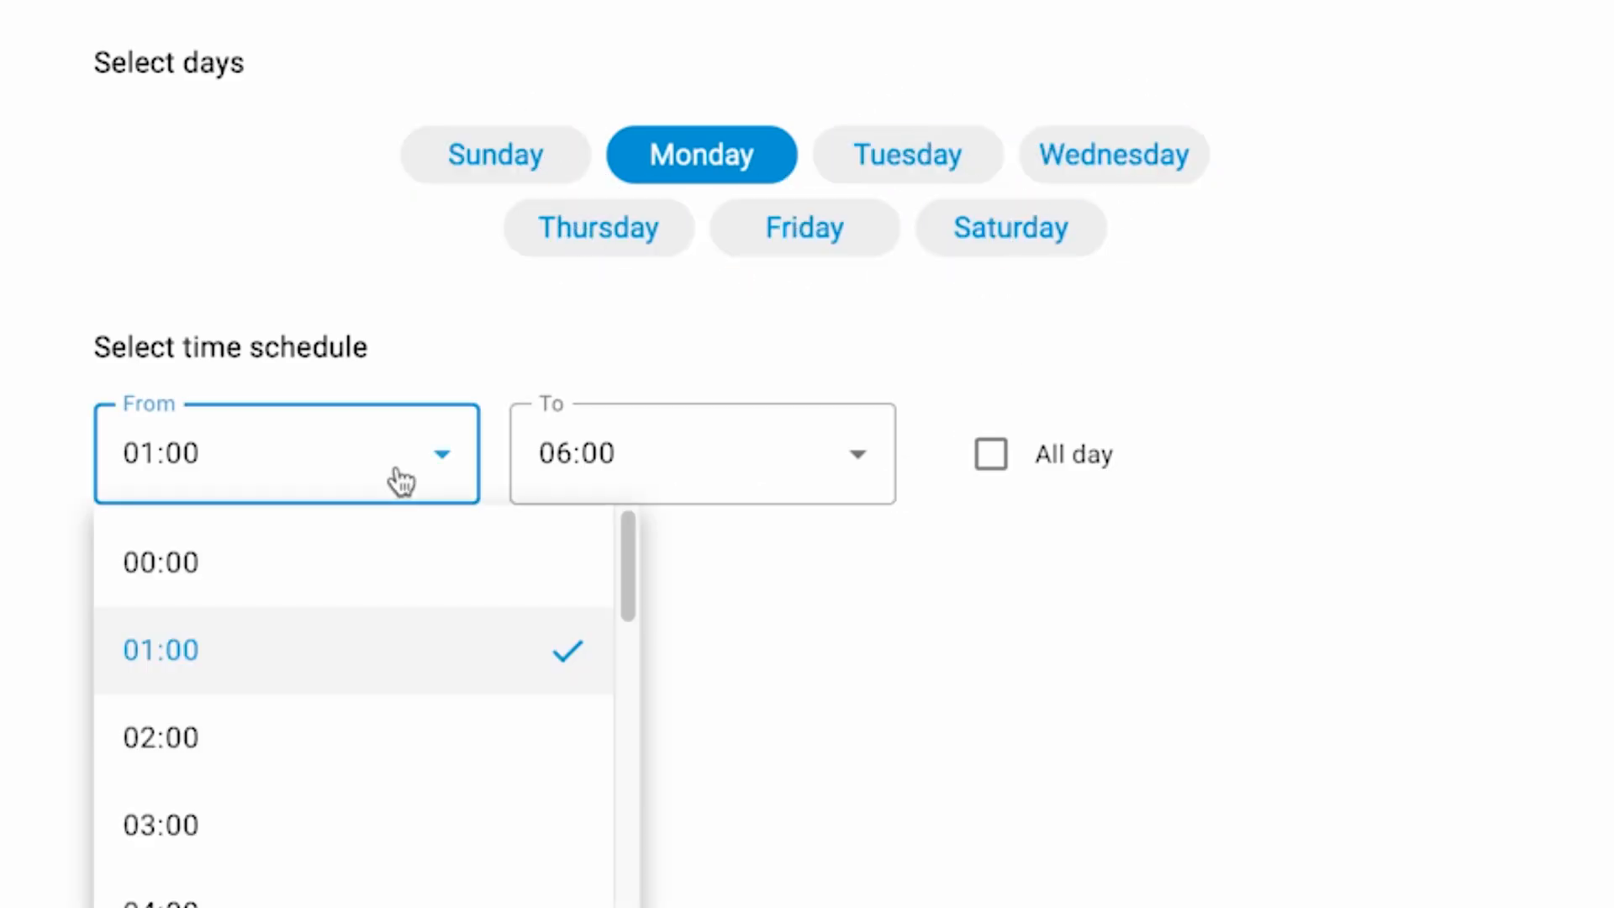
left_click(353, 827)
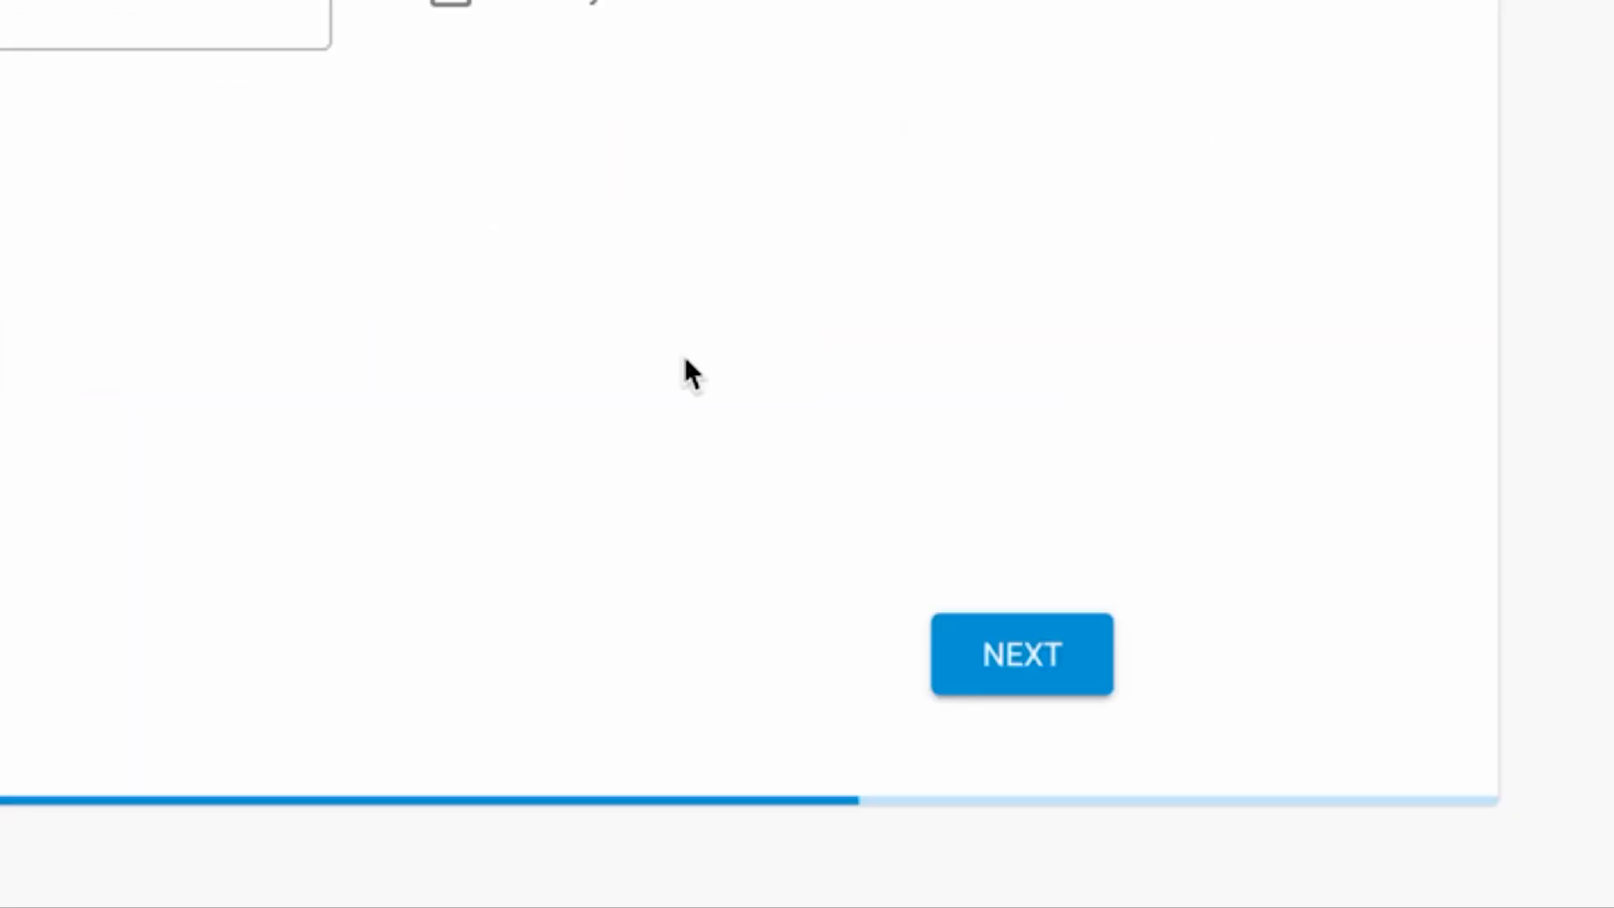
left_click(1008, 634)
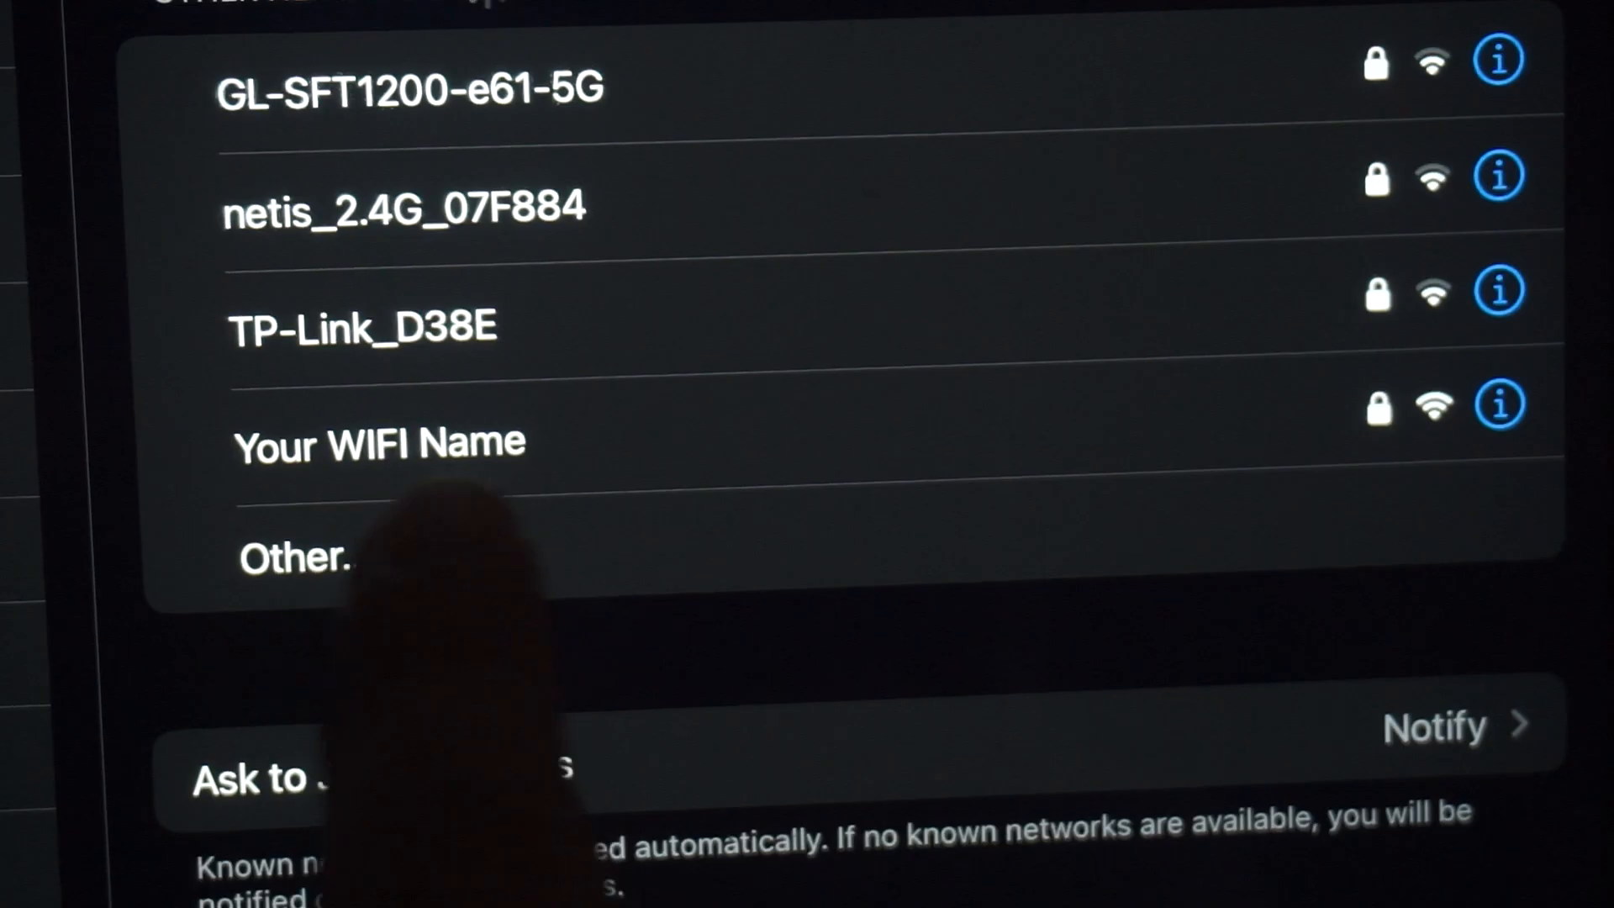
Connect the iPad to the Your WIFI Name network and close the Mac's sign-in window.
left_click(471, 445)
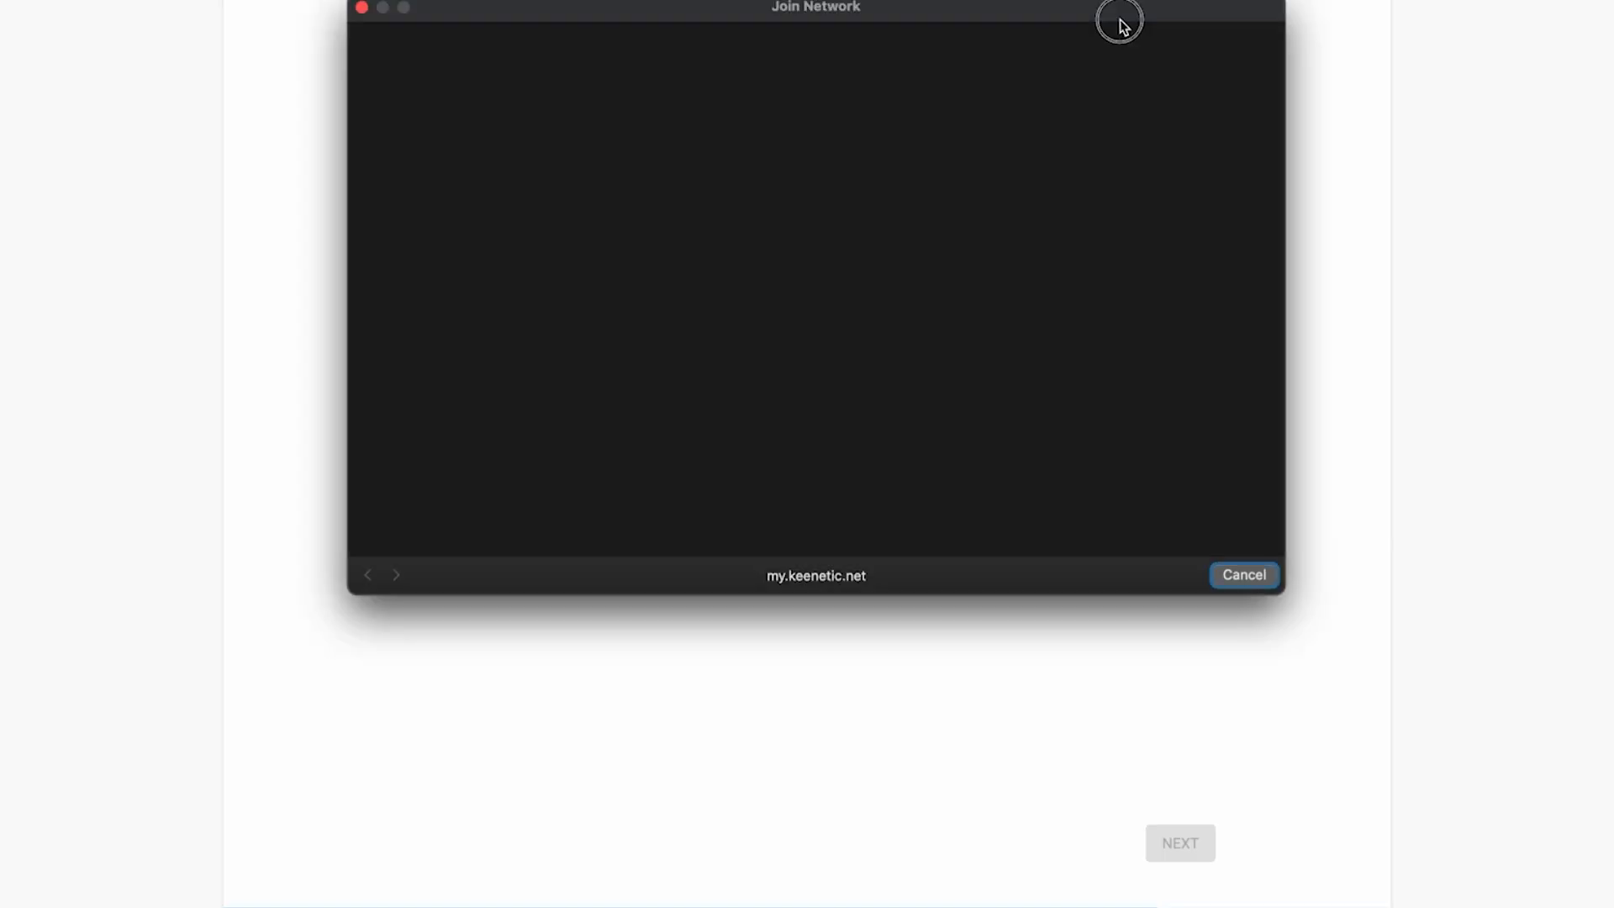
left_click_drag(1118, 17, 1145, 99)
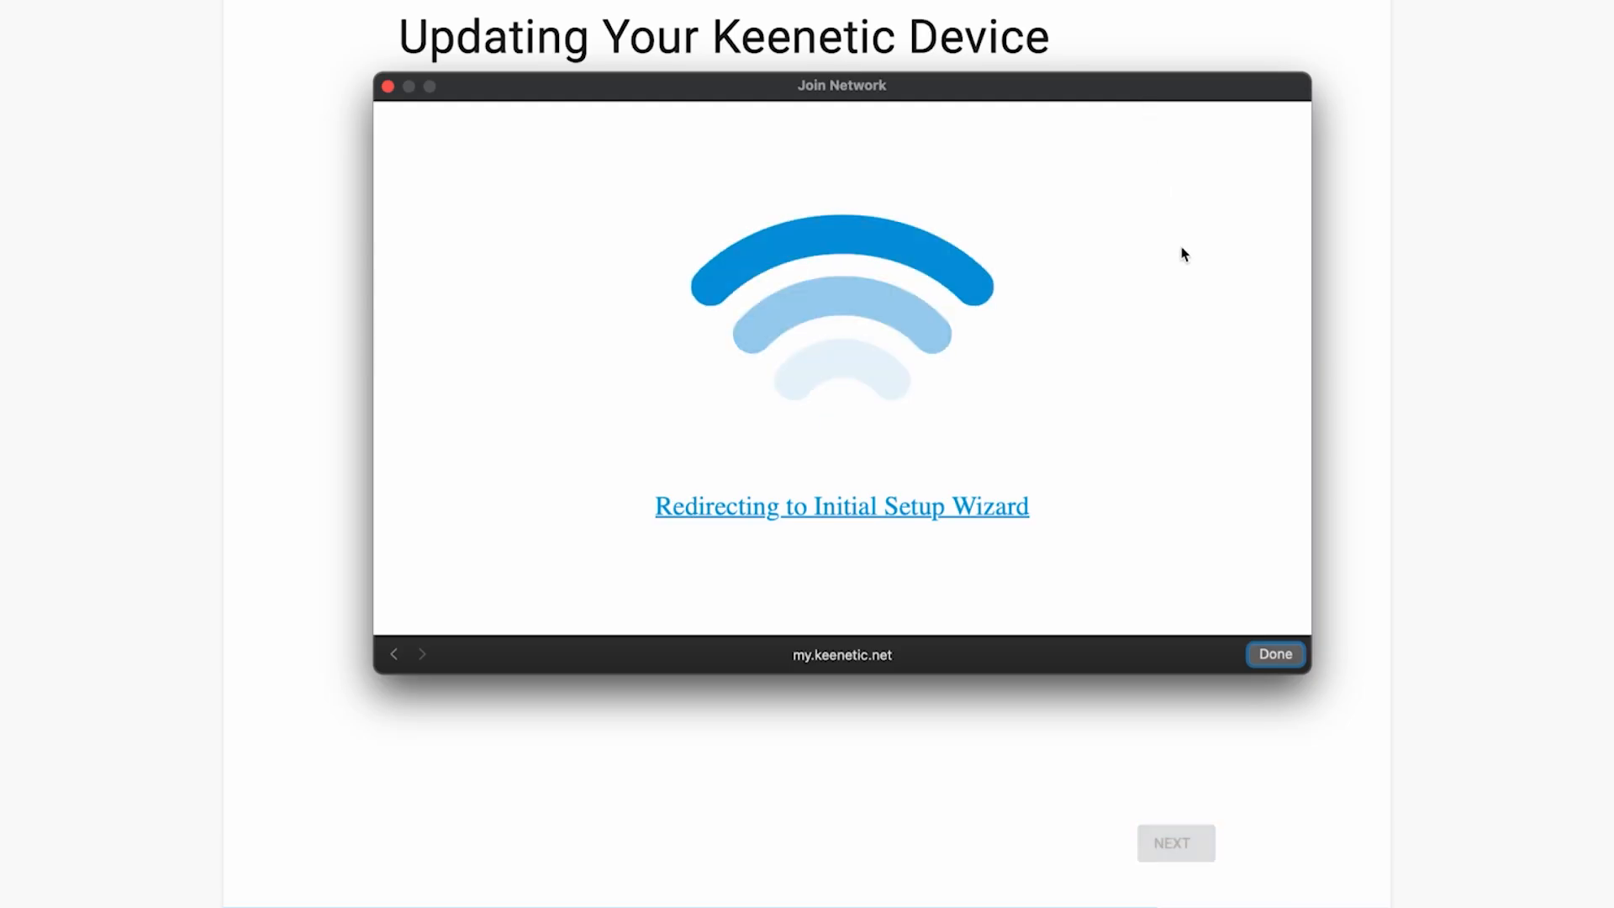
left_click(1285, 656)
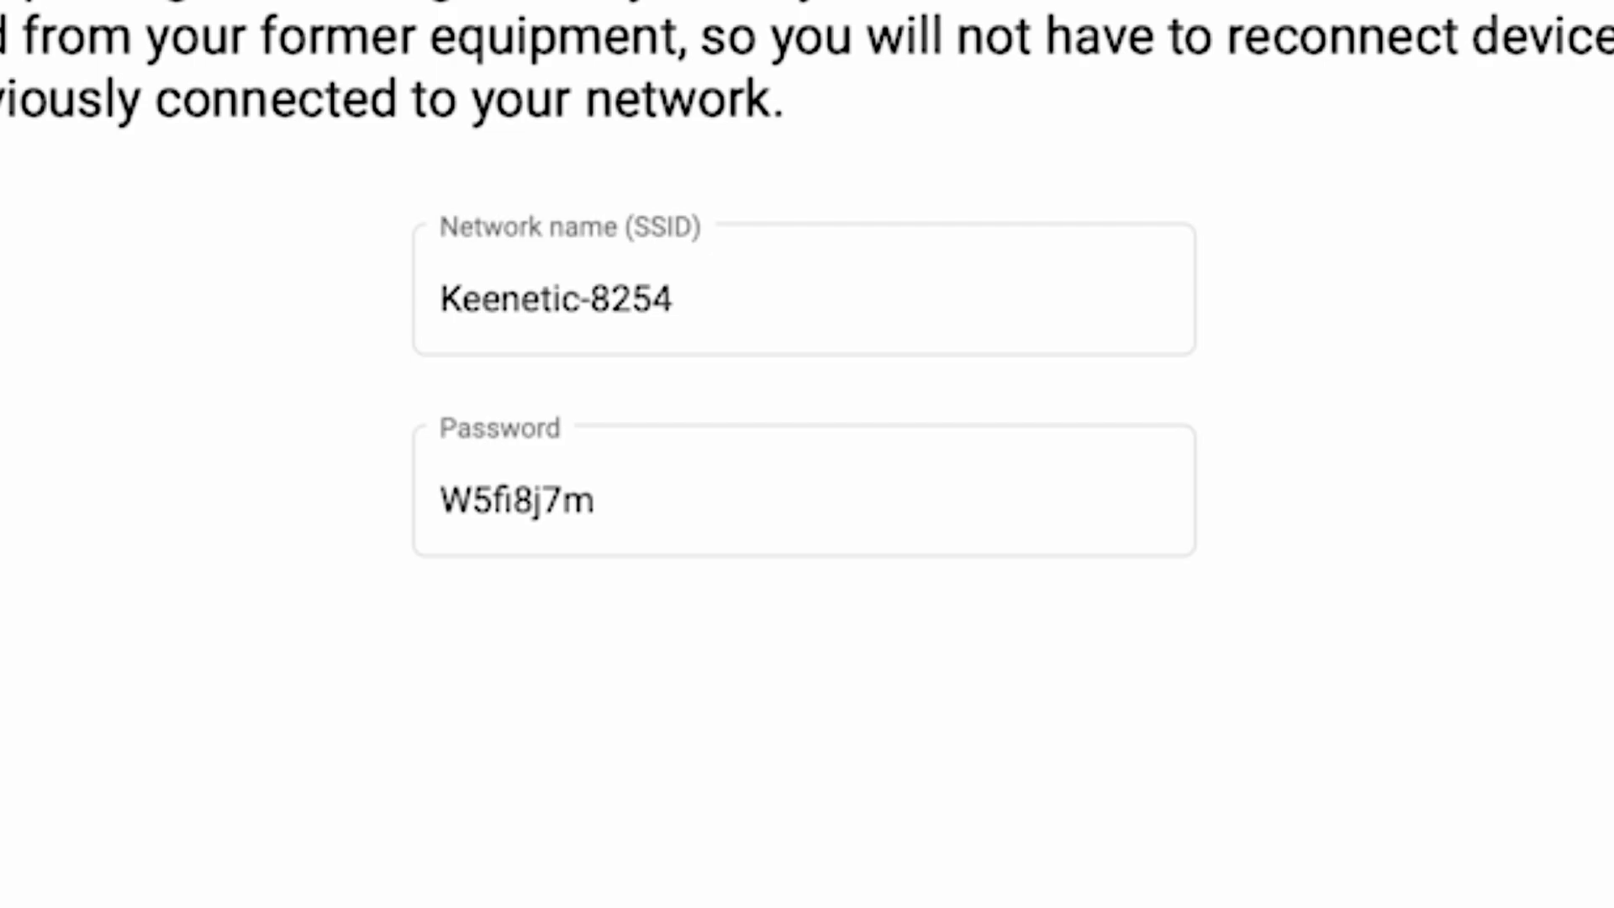
Shorten the Wi-Fi network name from Keenetic-8254 to Keenetic.
left_click(749, 313)
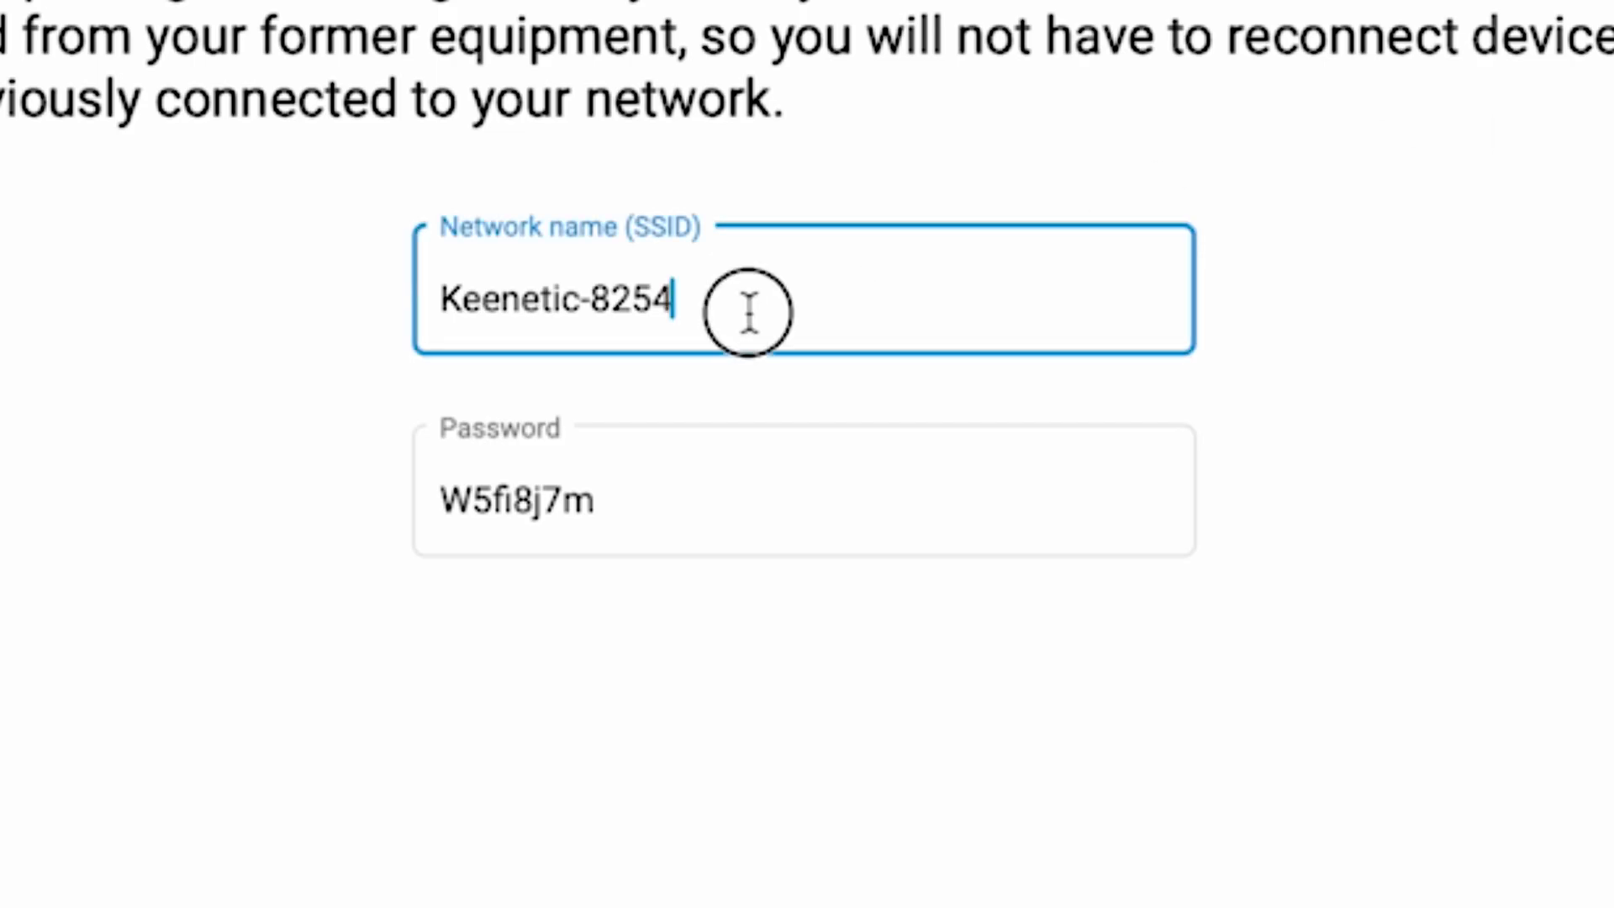
left_click_drag(881, 318, 590, 300)
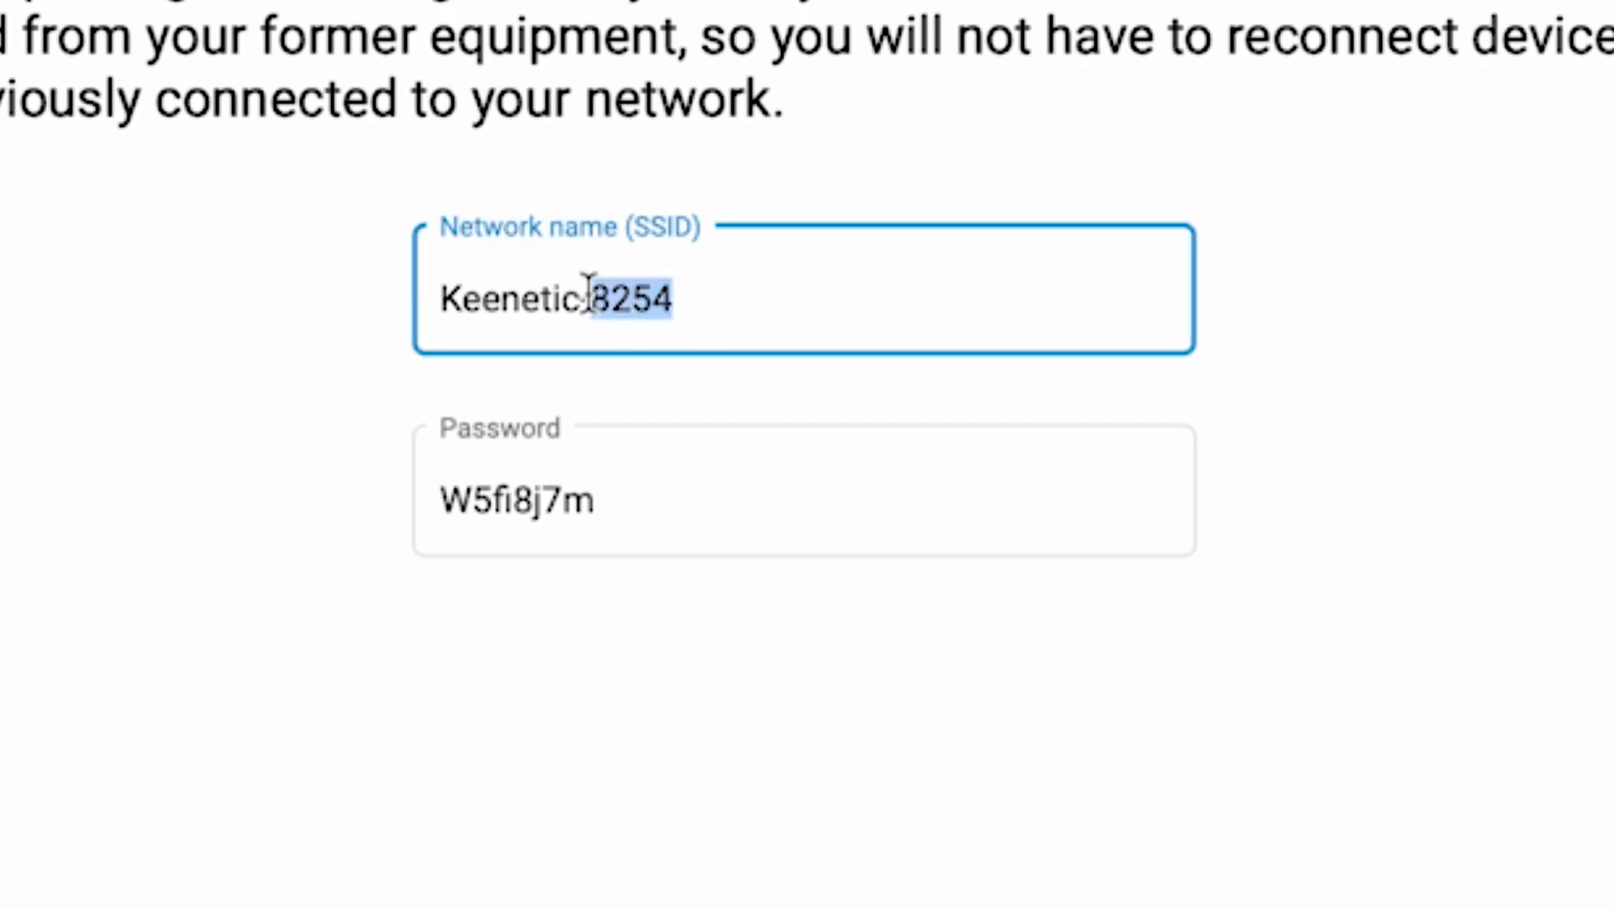
key("BackSpace")
key("BackSpace")
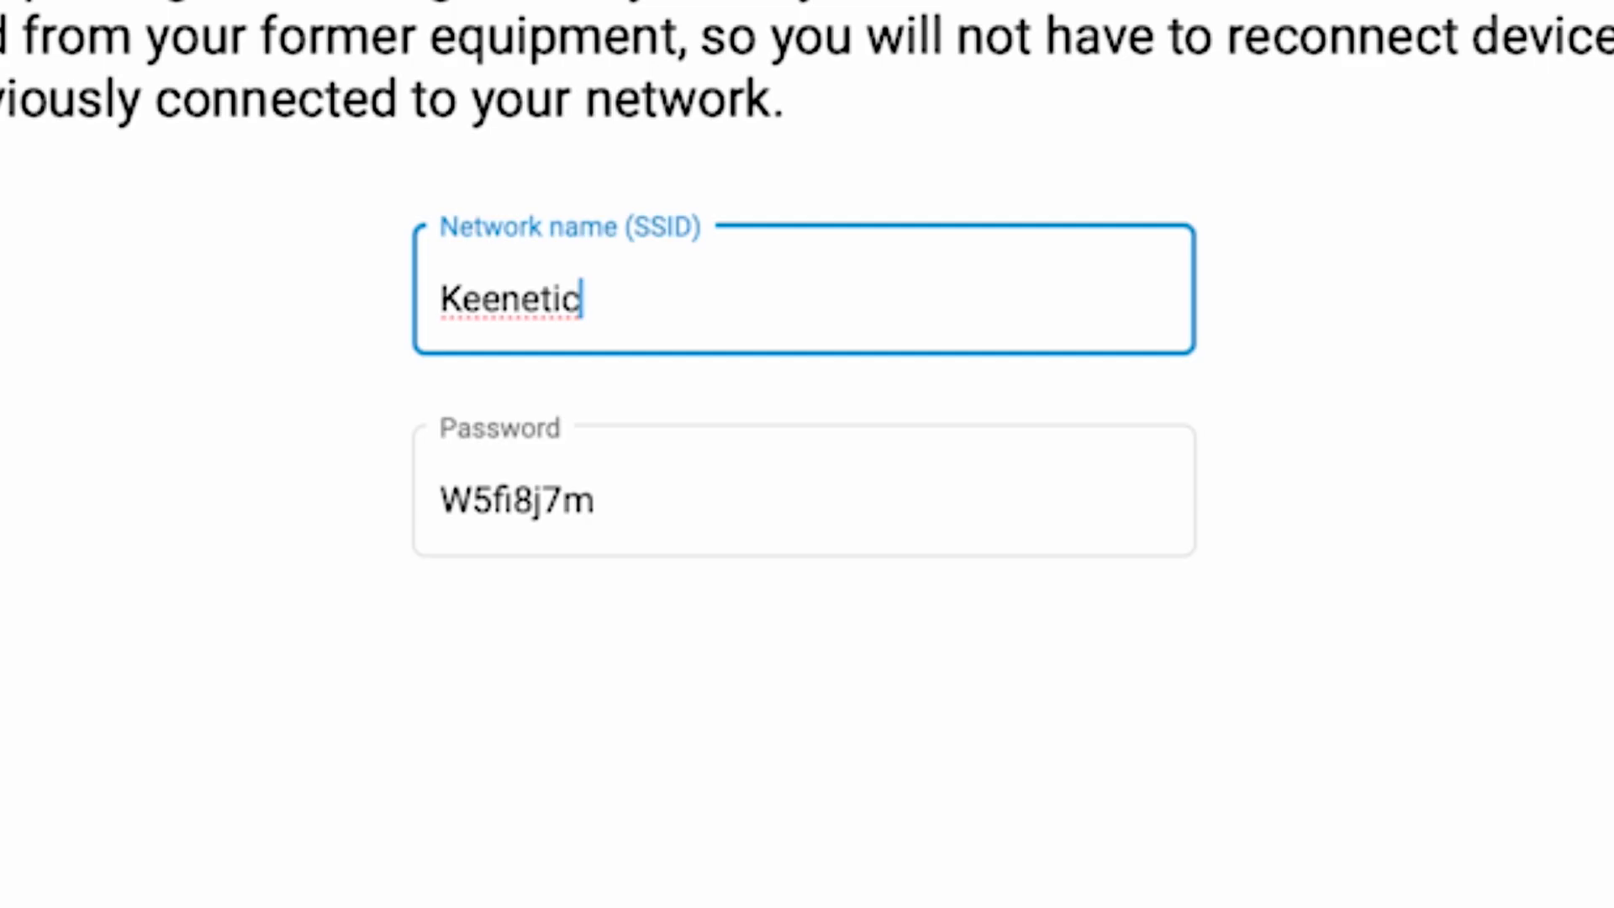
Replace the Wi-Fi password, save the settings, and reconnect the iPad to the network.
left_click_drag(598, 501, 155, 487)
type("1")
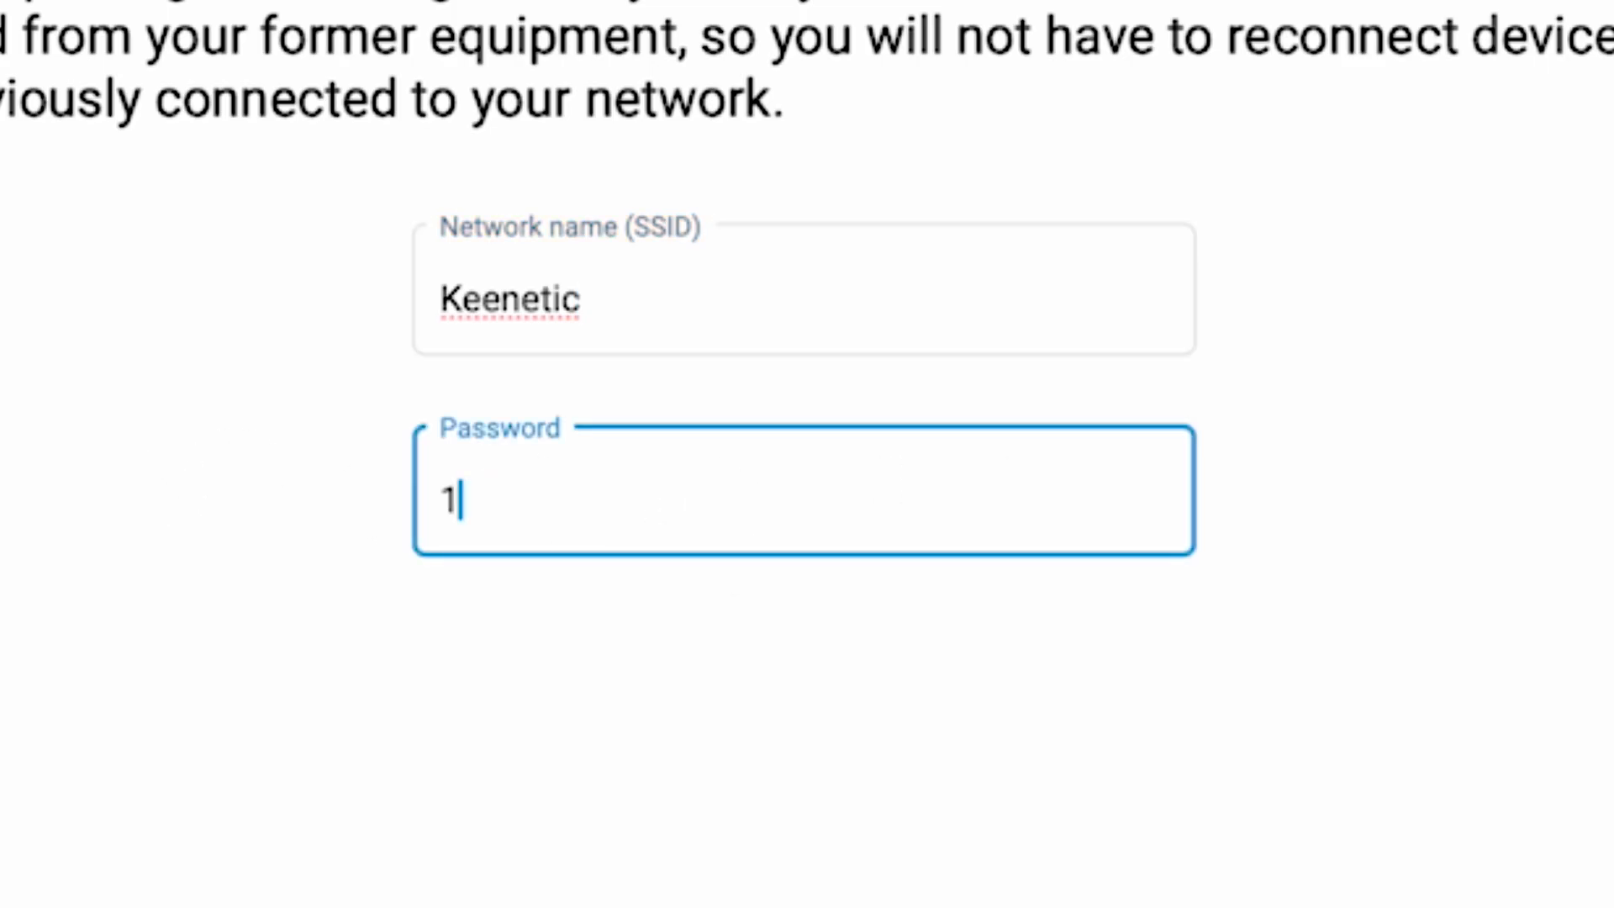
type("23456789")
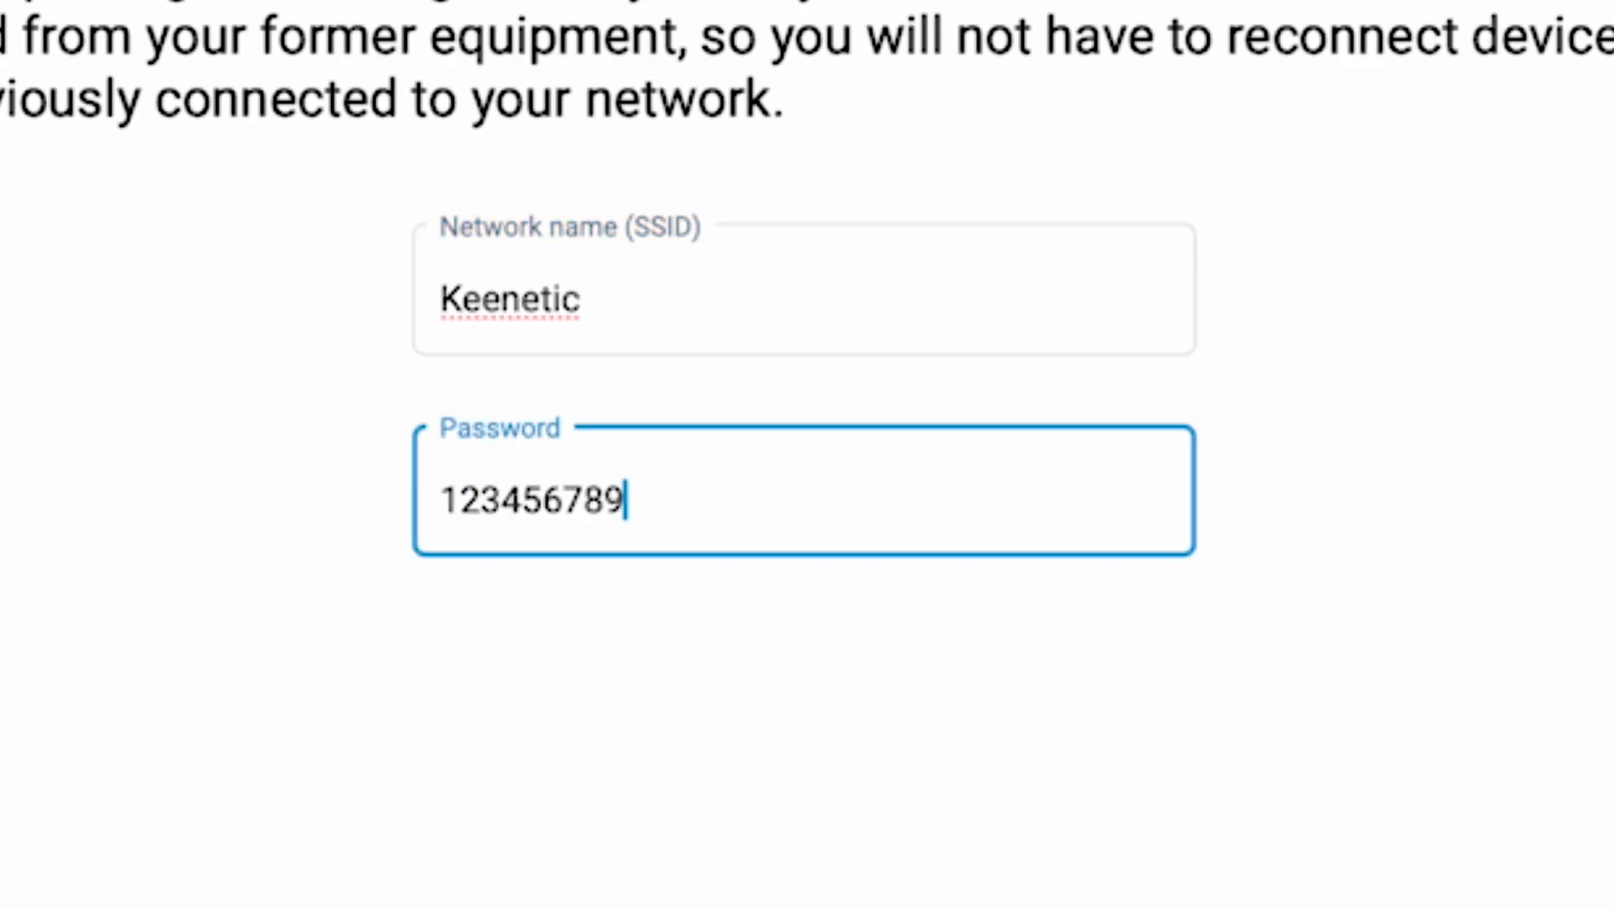
left_click(1017, 672)
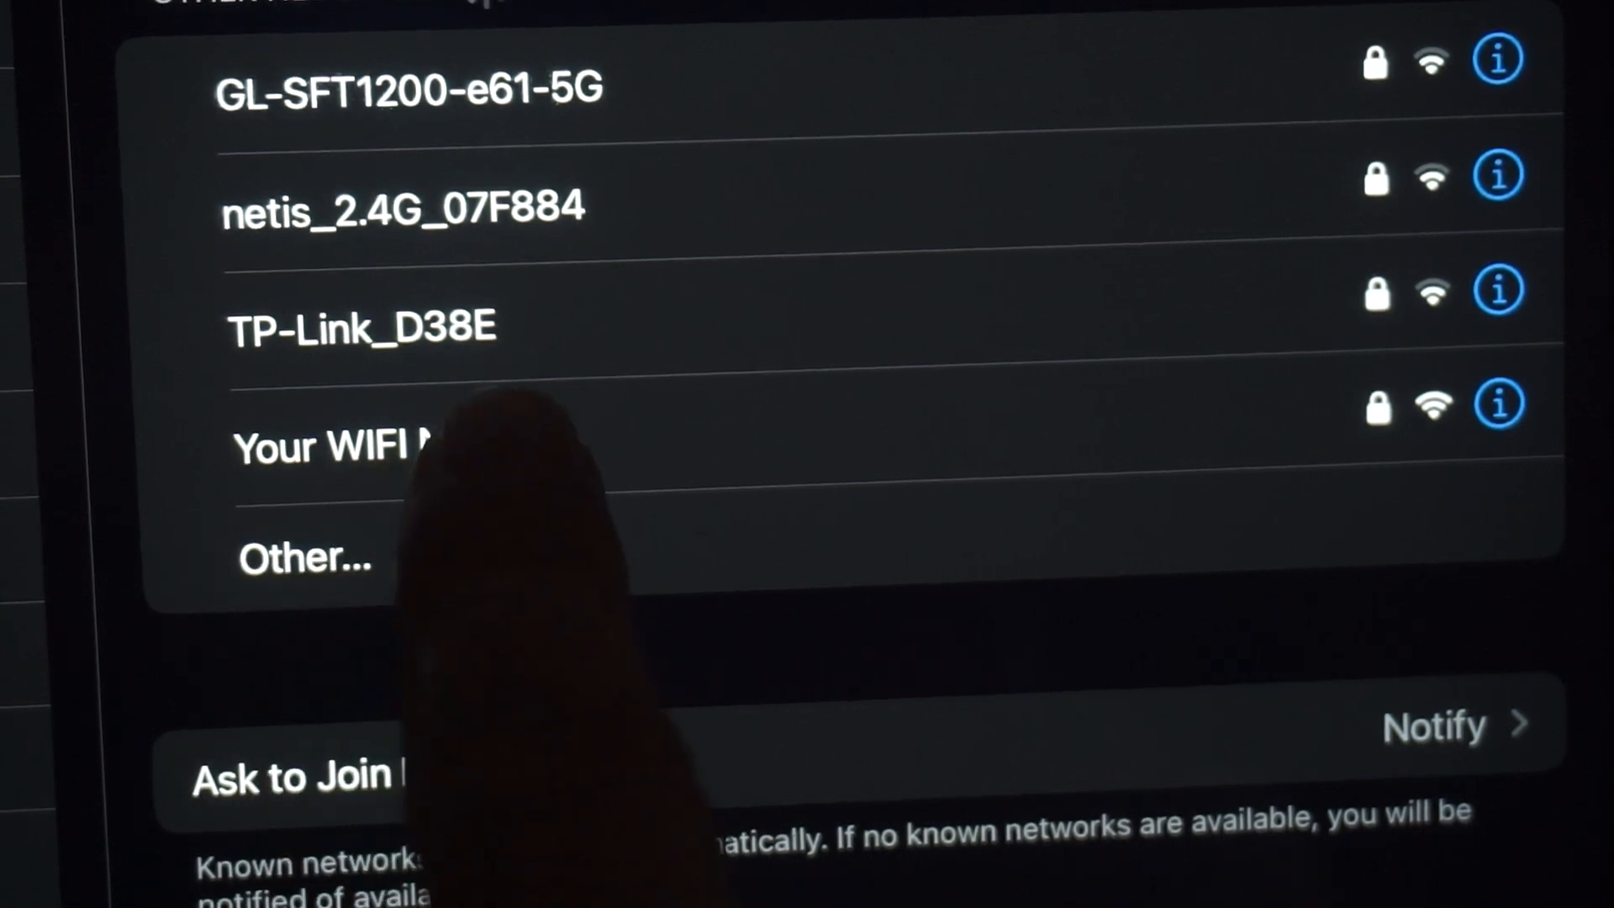
left_click(496, 441)
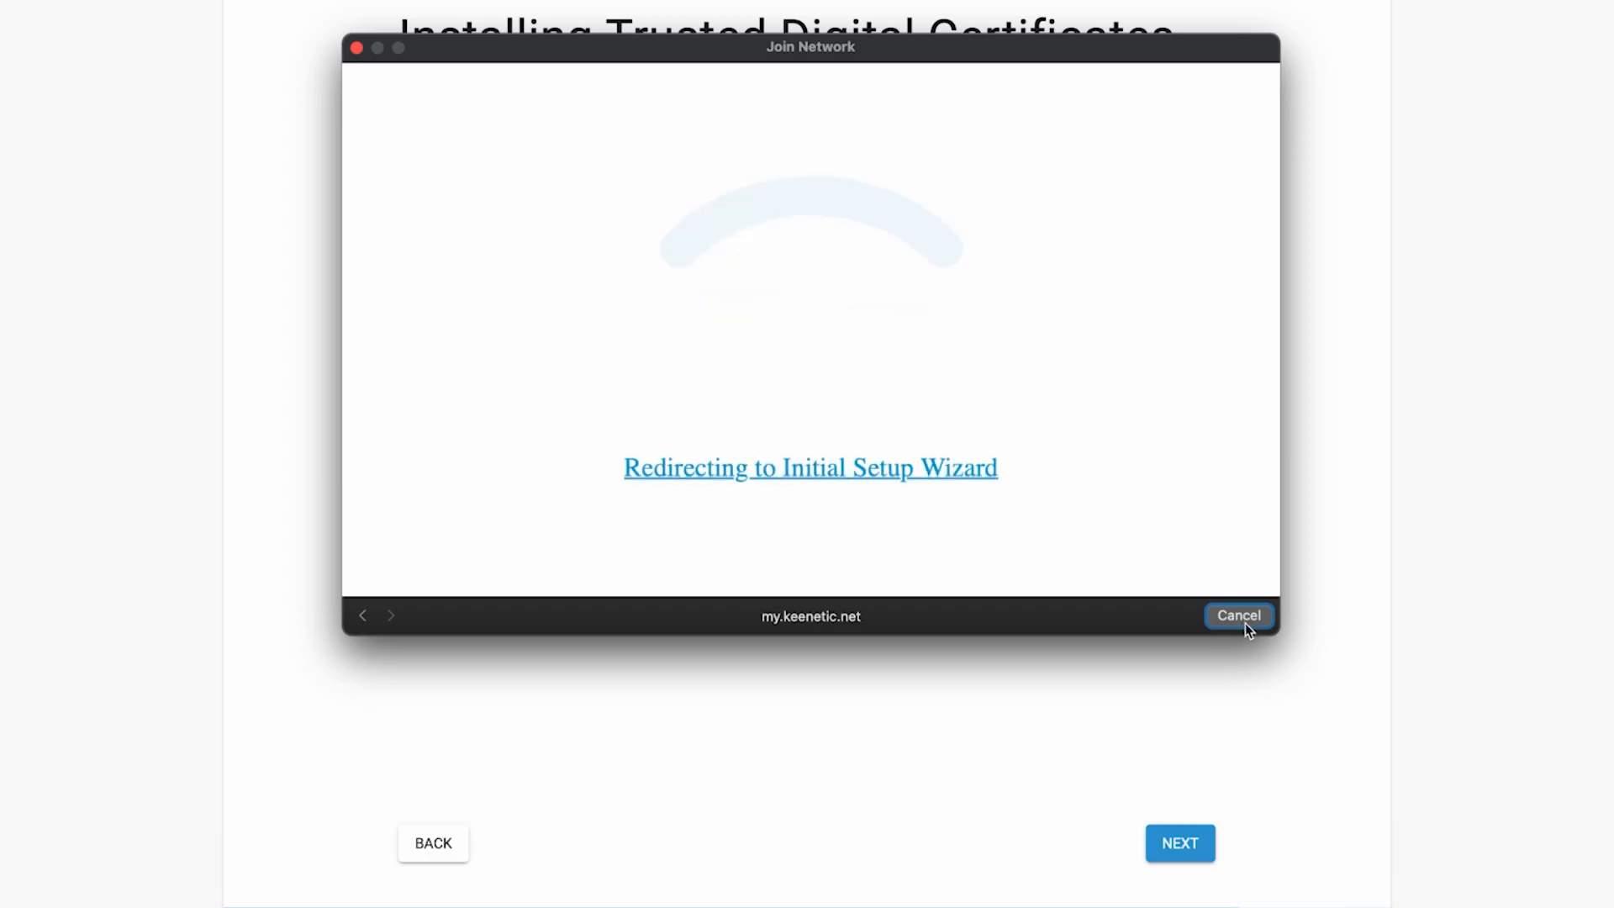
left_click(1245, 625)
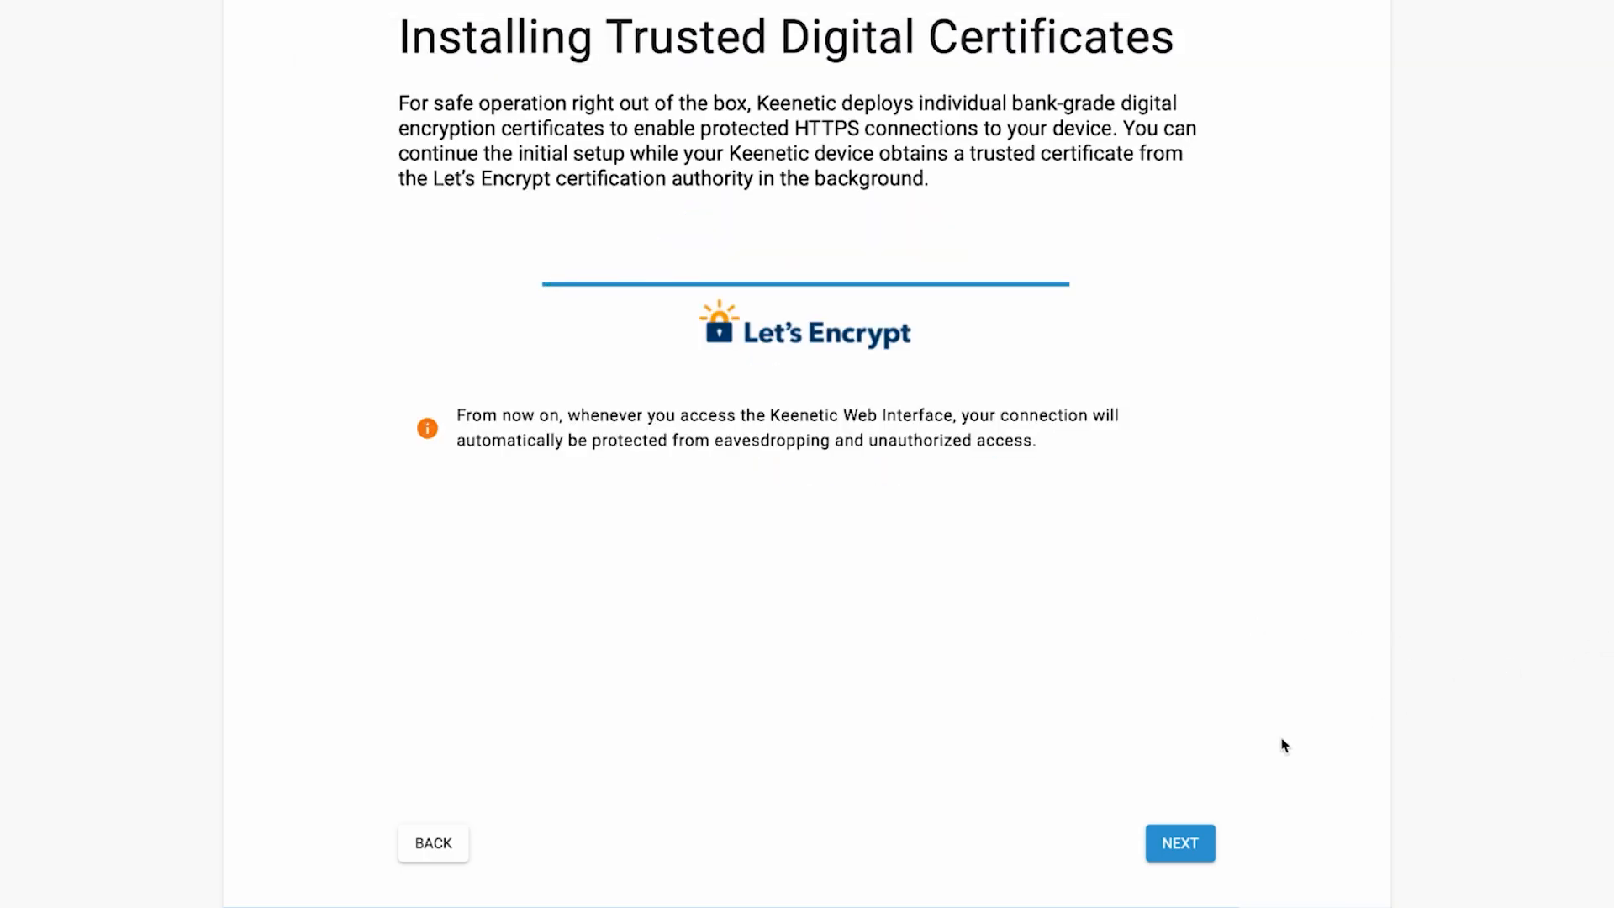
Get past the certificates page, choose Do Not Share for usage data, and continue past the credentials summary.
left_click(1162, 837)
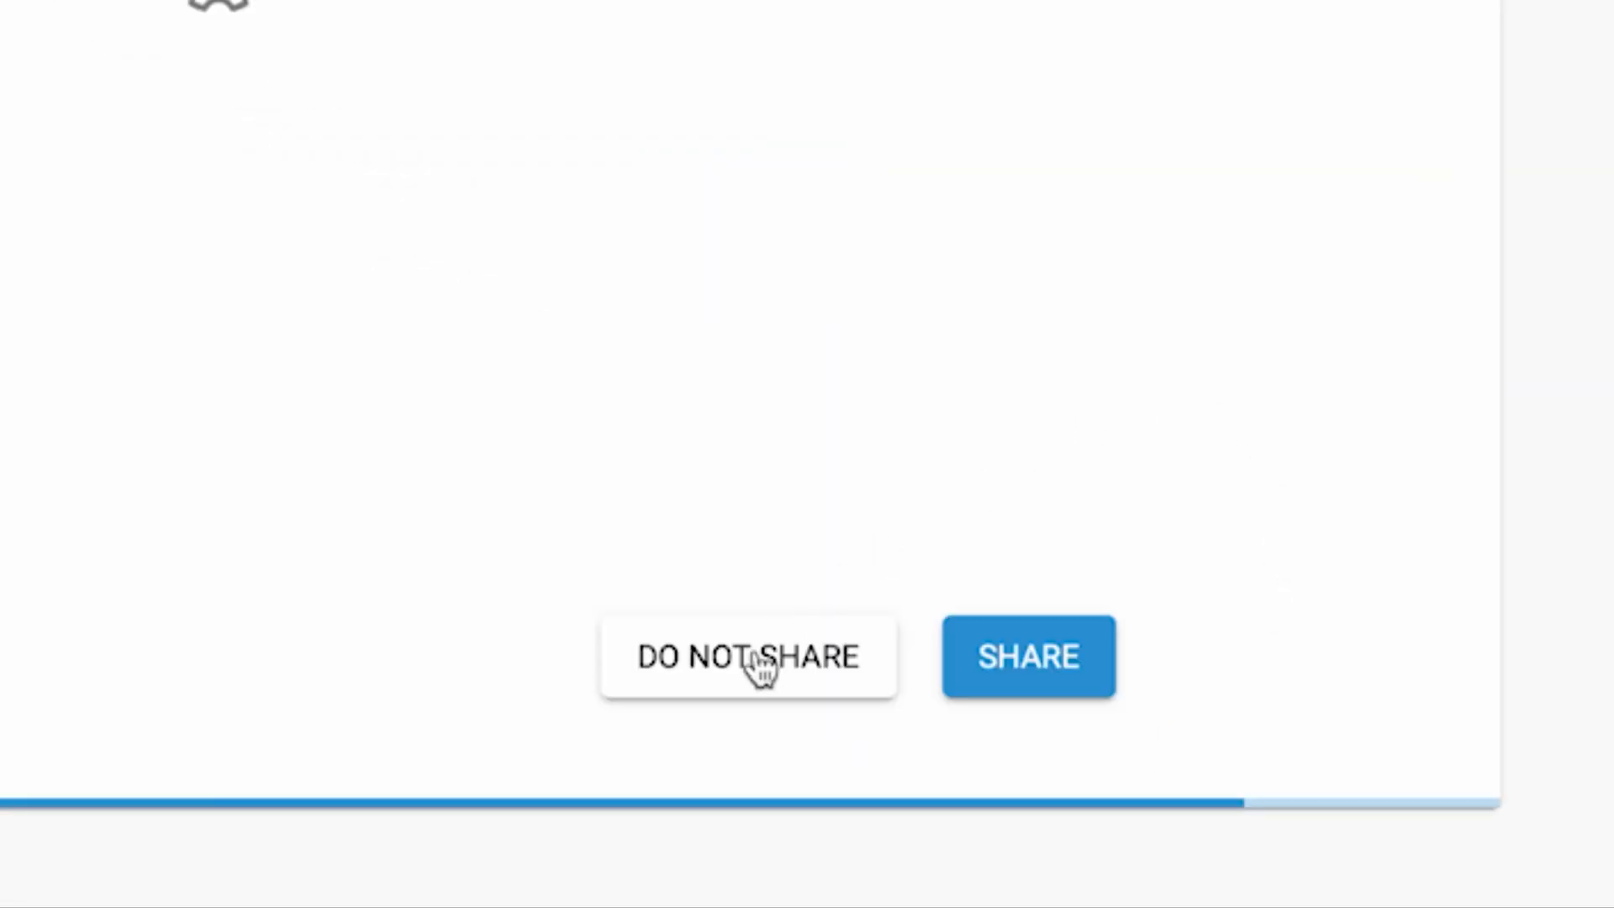
left_click(749, 680)
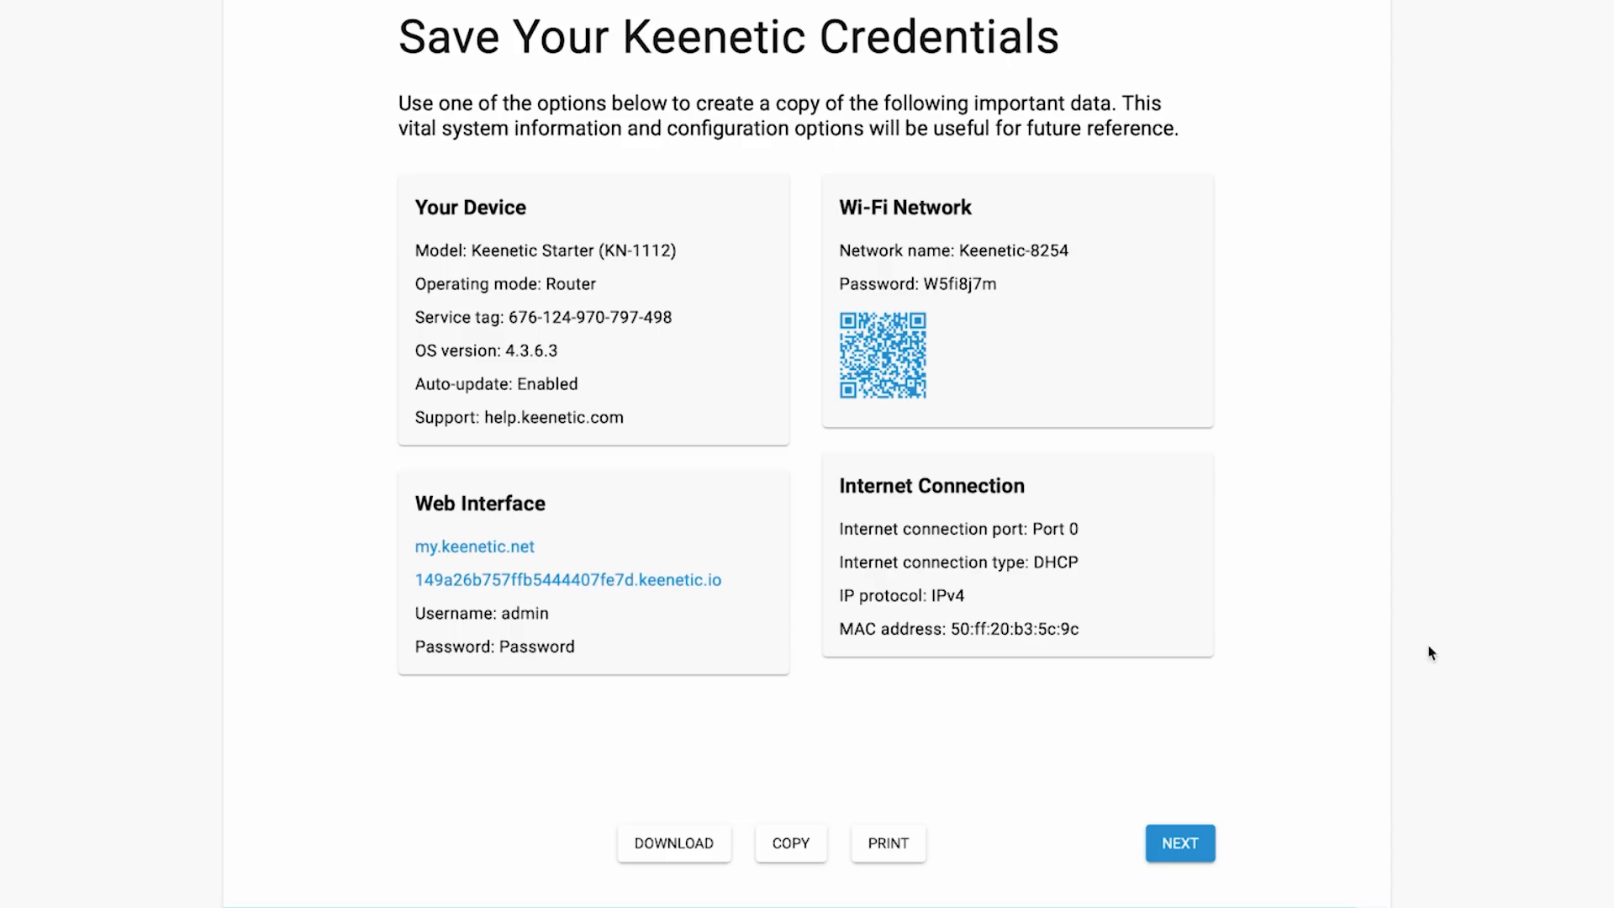
left_click(1177, 842)
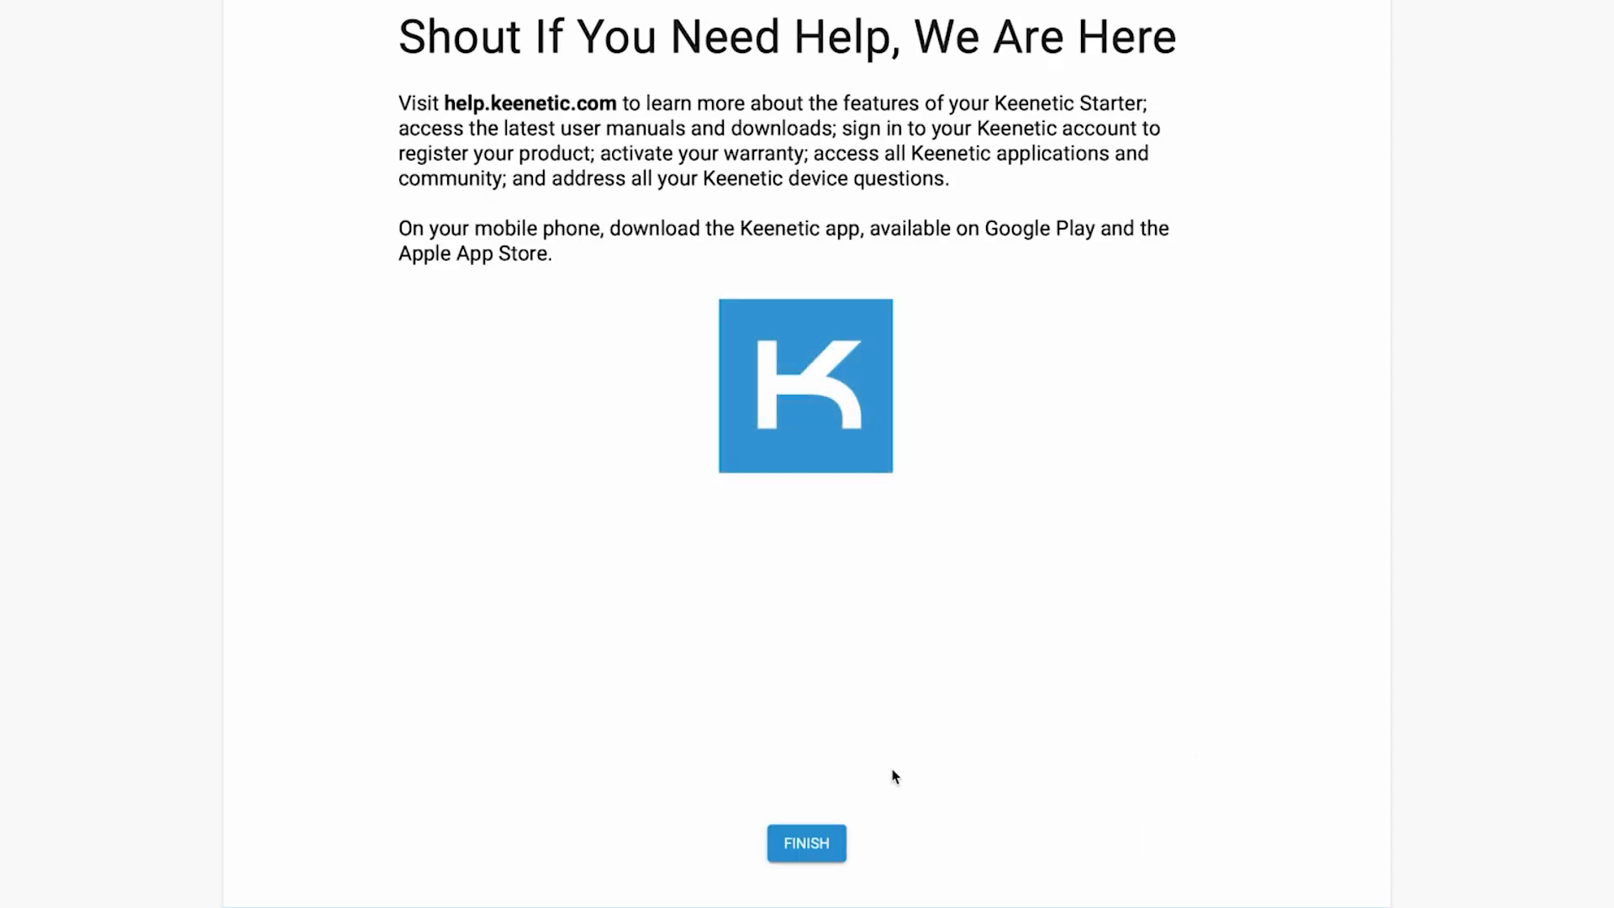
Finish the wizard, agree to the Device Privacy Notice, and affirm the legal documents.
left_click(827, 841)
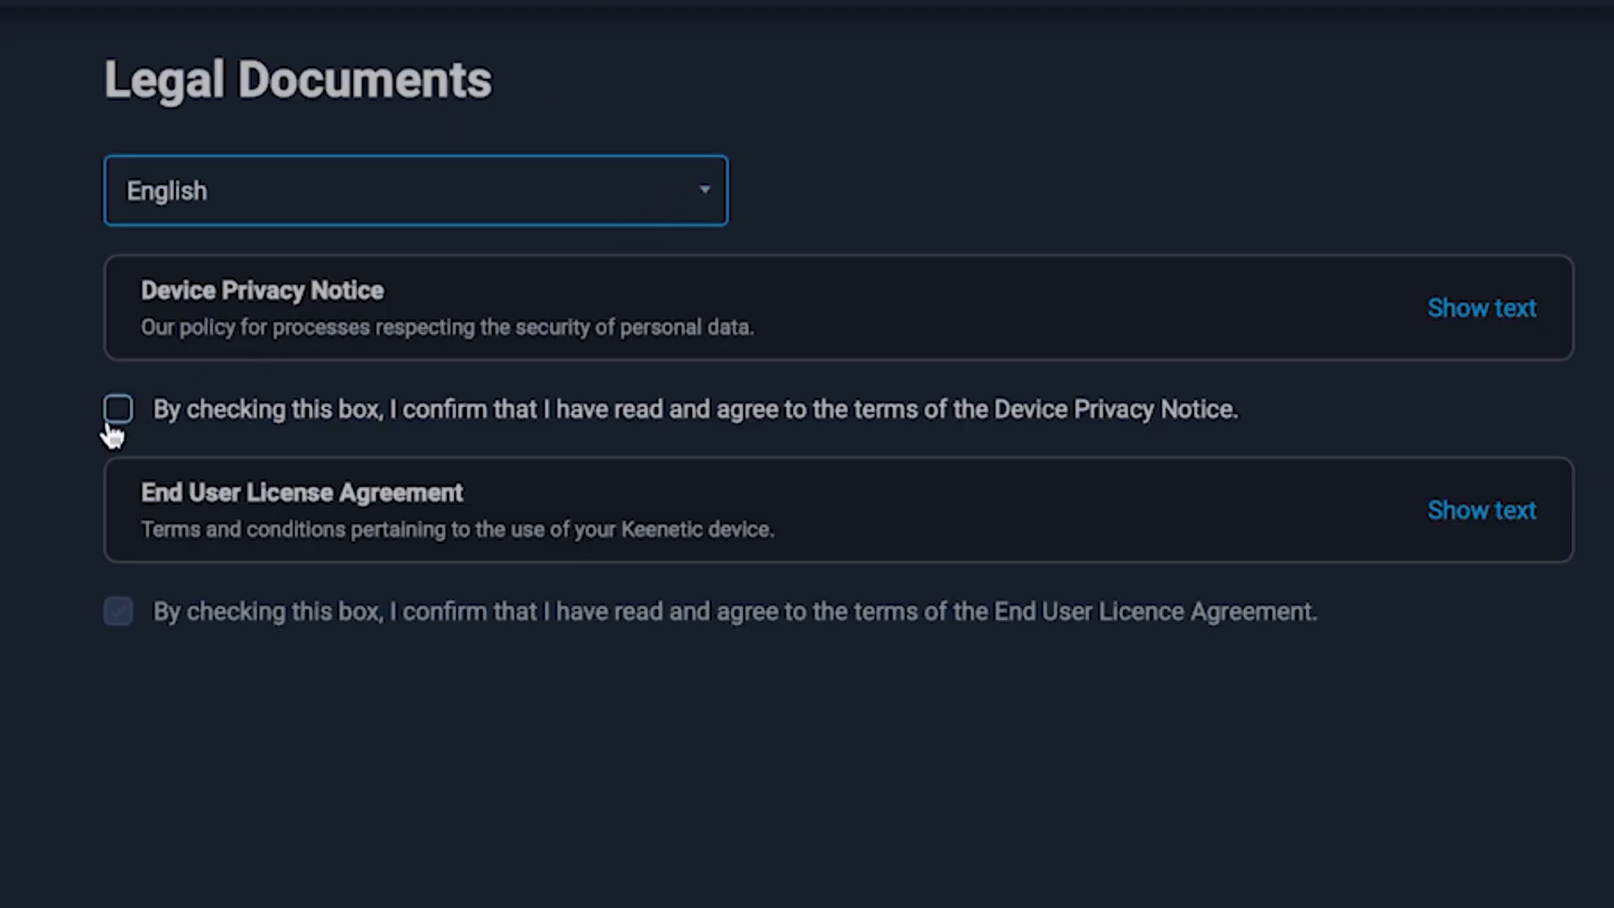
left_click(115, 412)
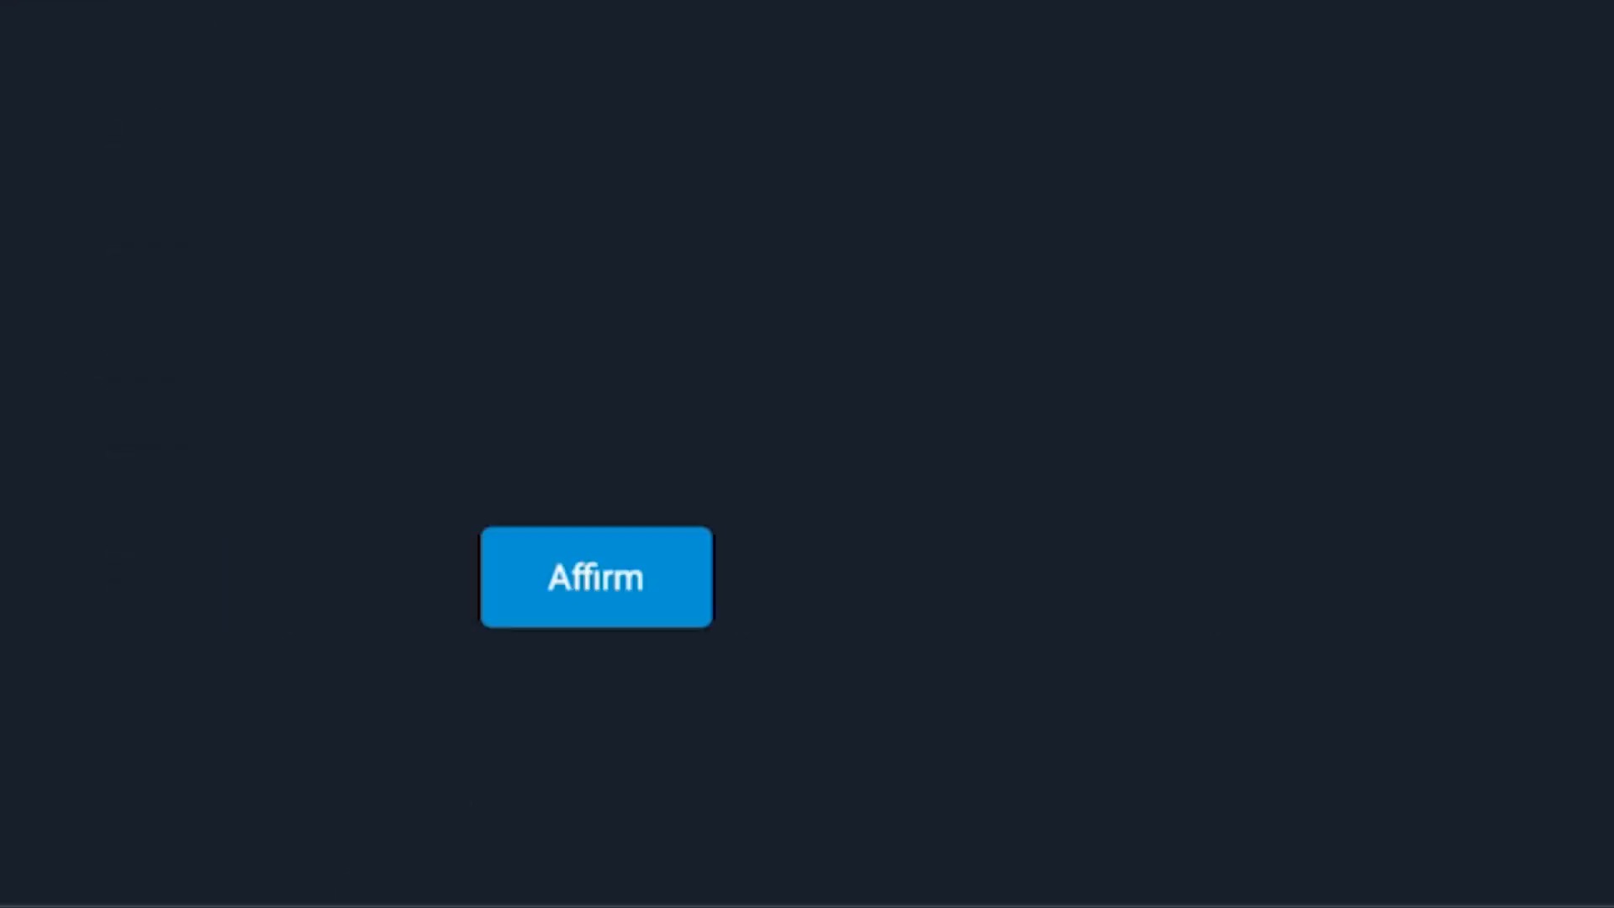
left_click(598, 588)
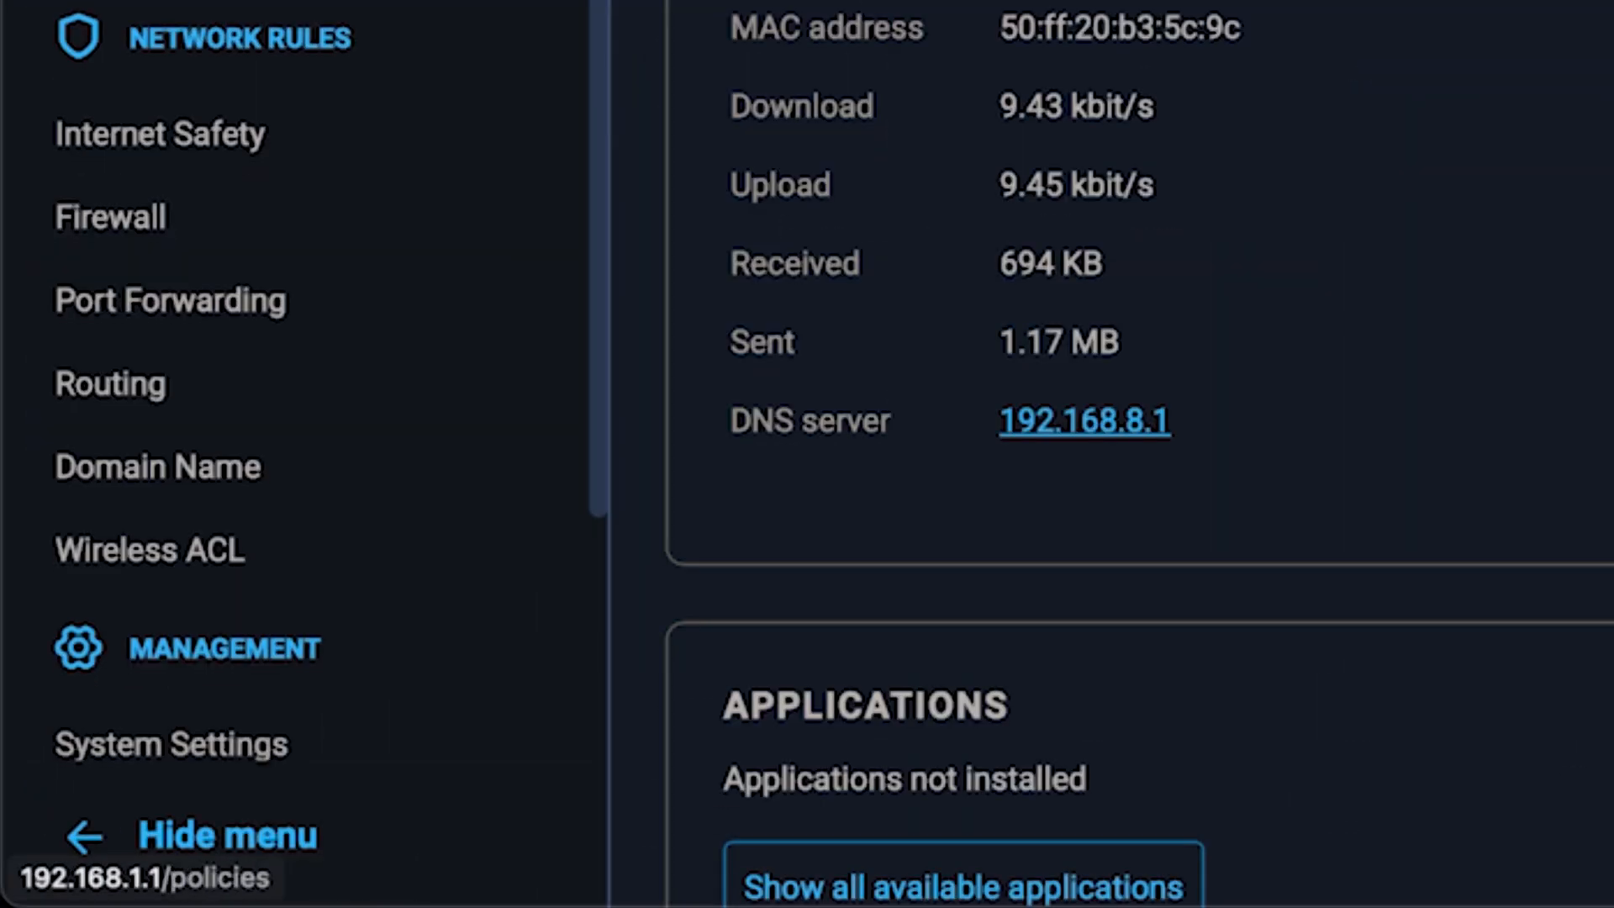
Reboot the router from Management > System Settings and confirm the restart.
scroll(380, 228, "down", 3)
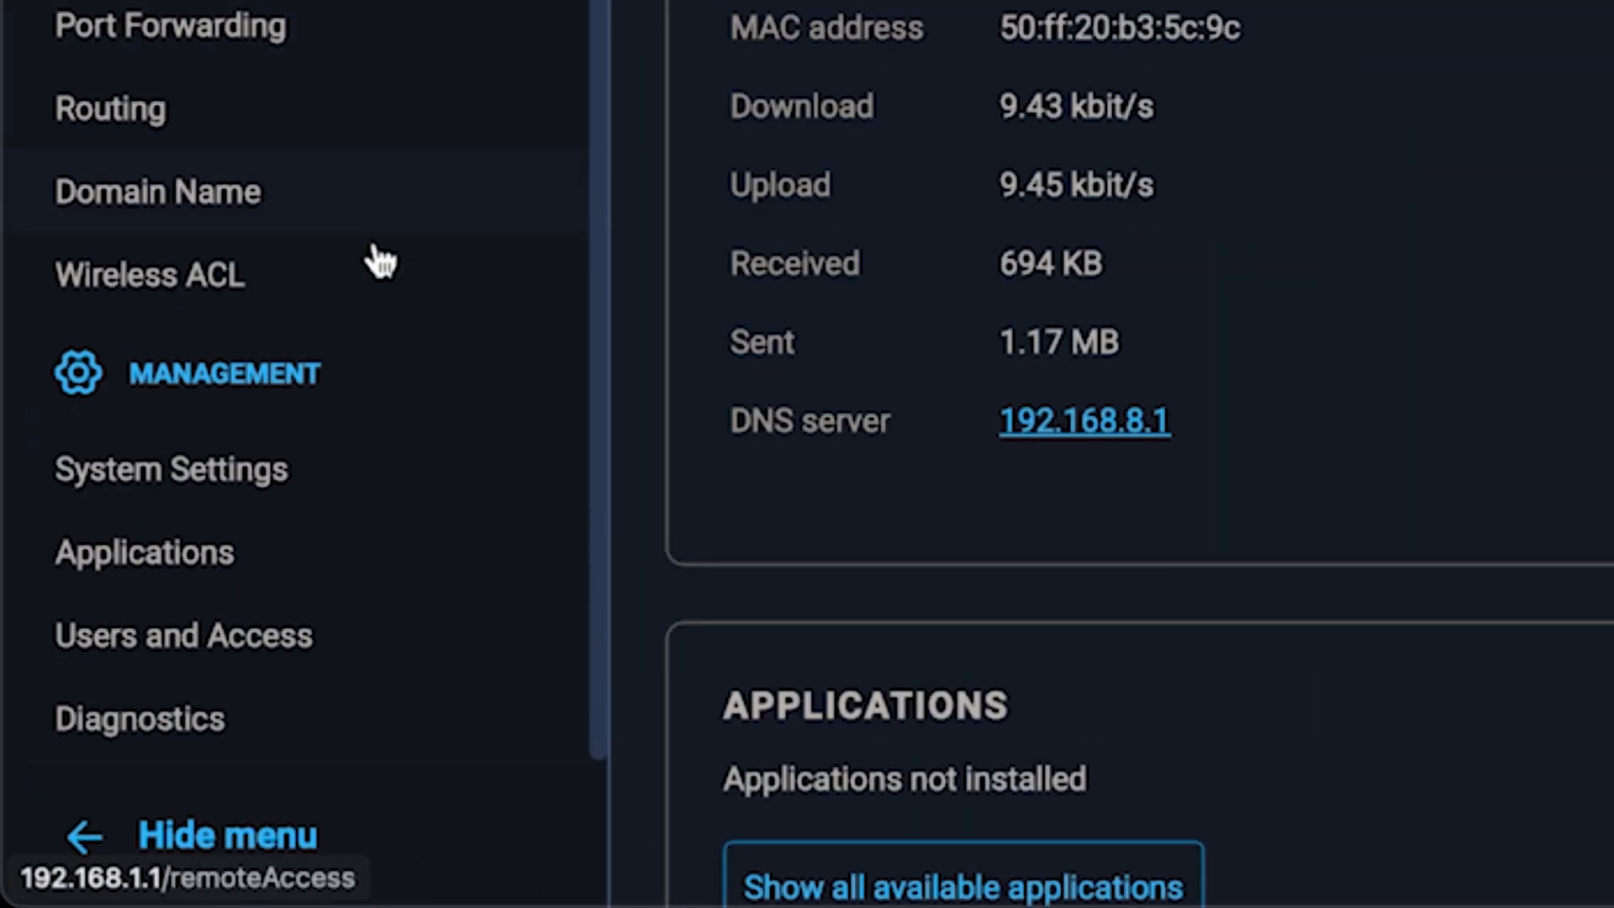
left_click(274, 480)
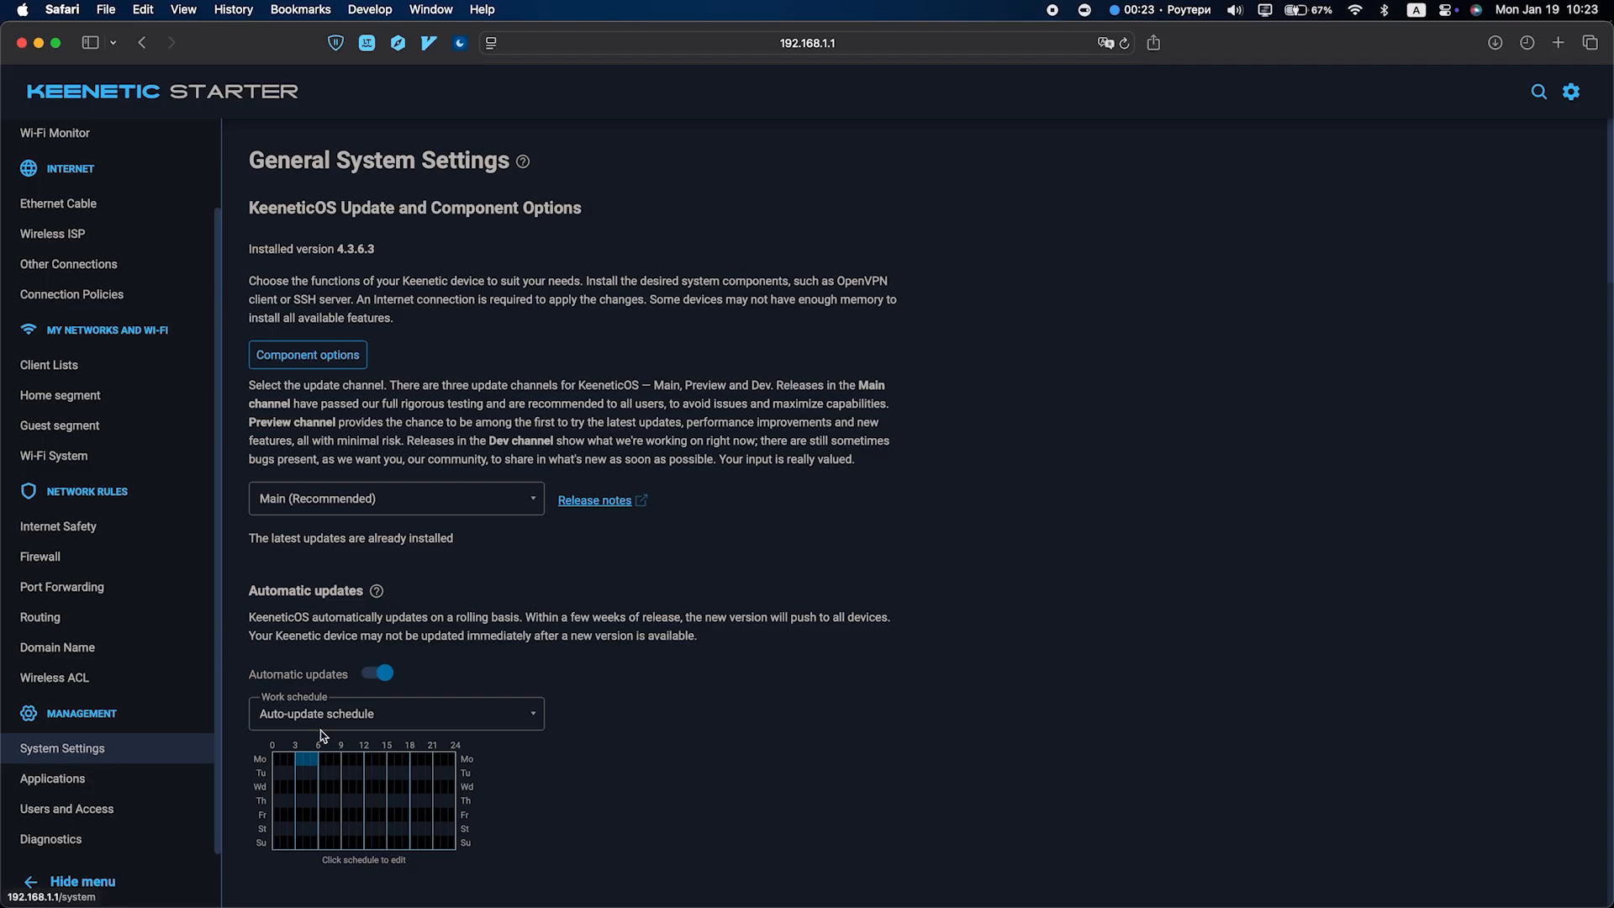
scroll(645, 681, "down", 10)
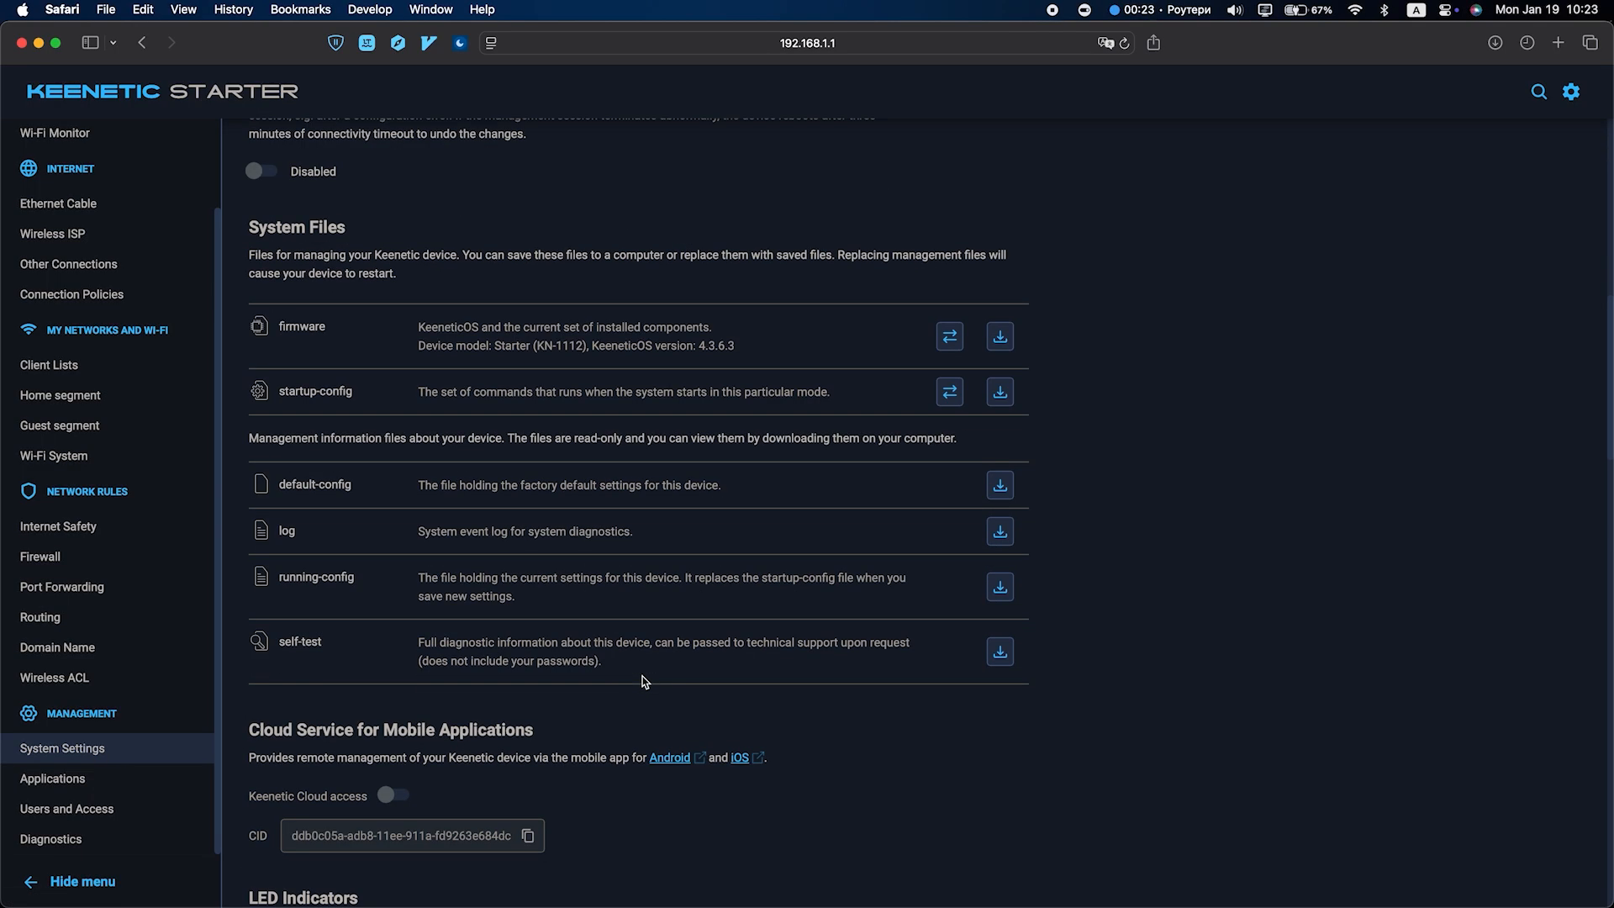
scroll(645, 681, "down", 15)
scroll(645, 681, "down", 10)
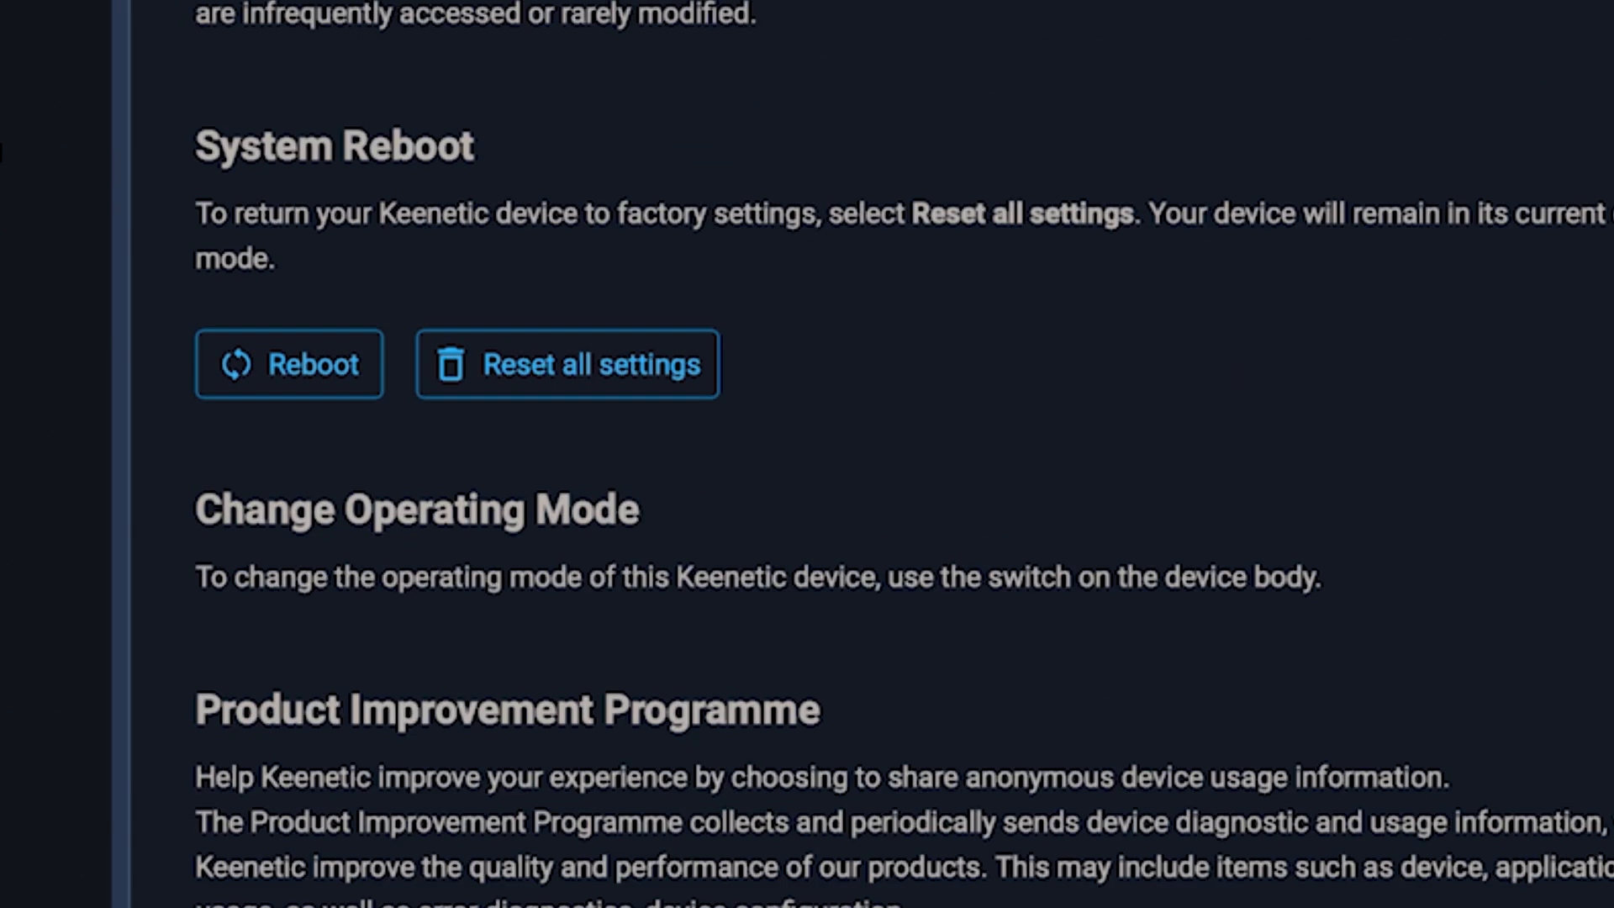
left_click(288, 361)
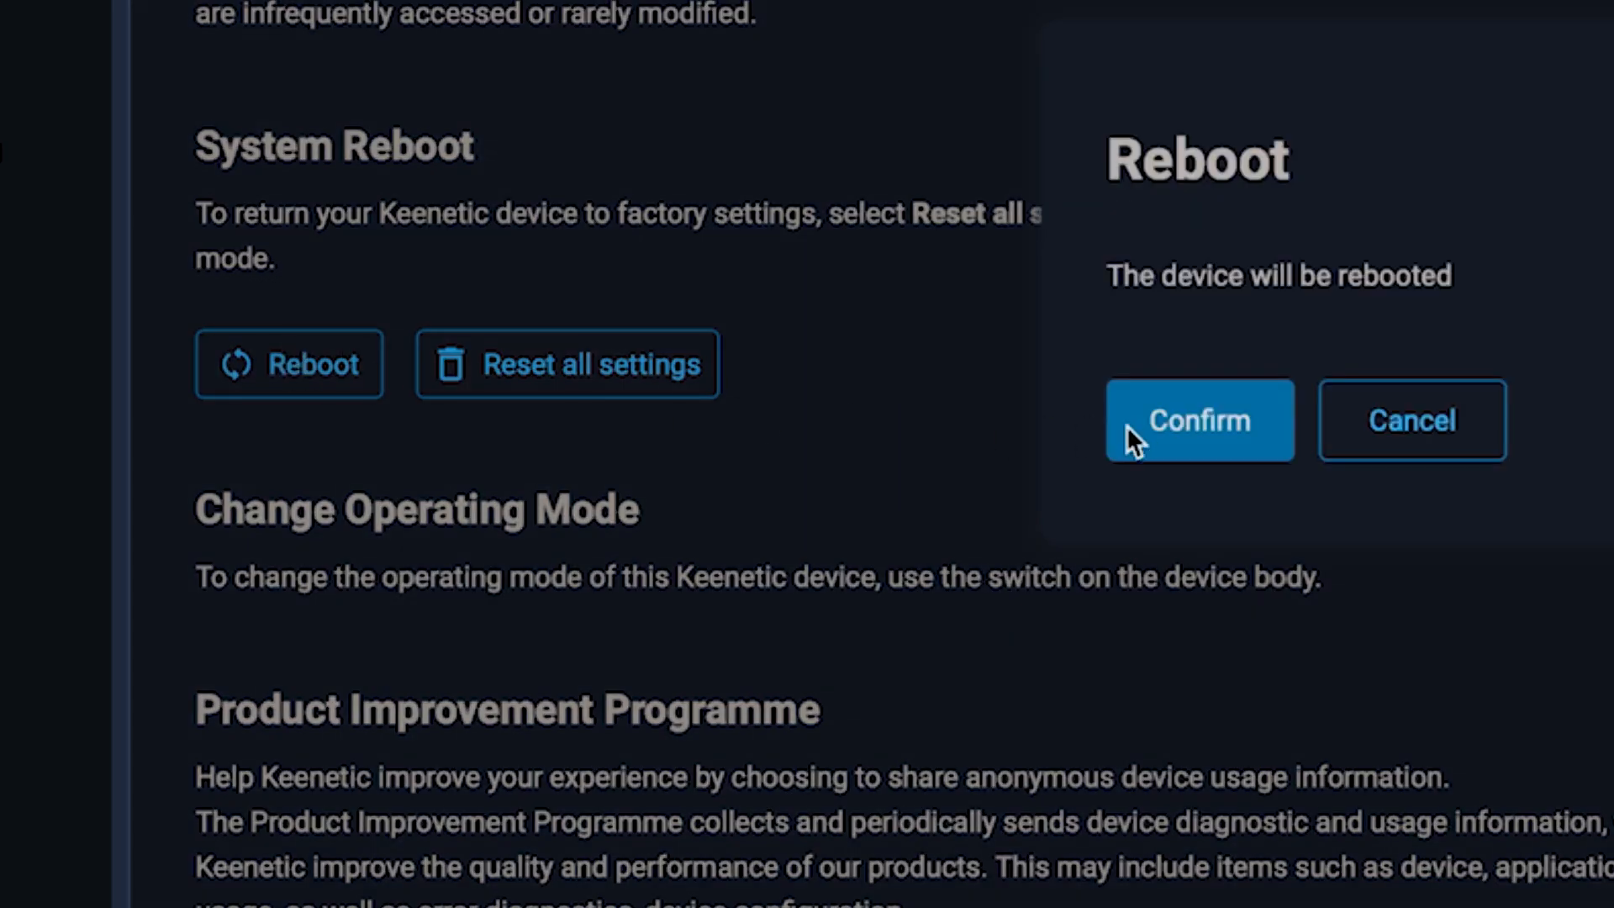
left_click(1227, 449)
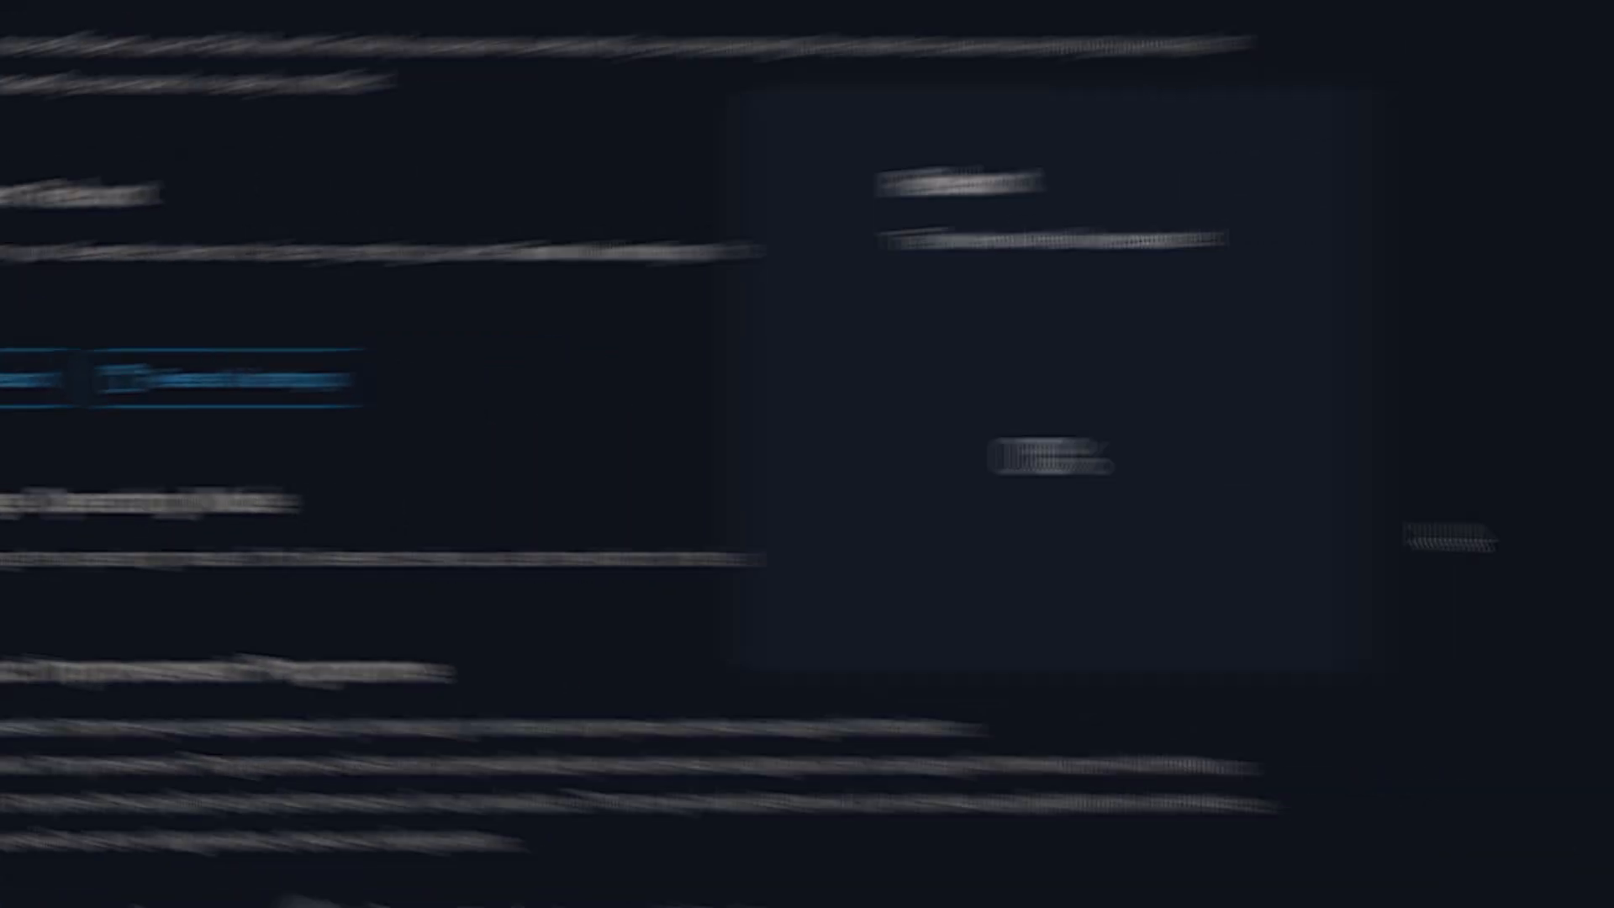